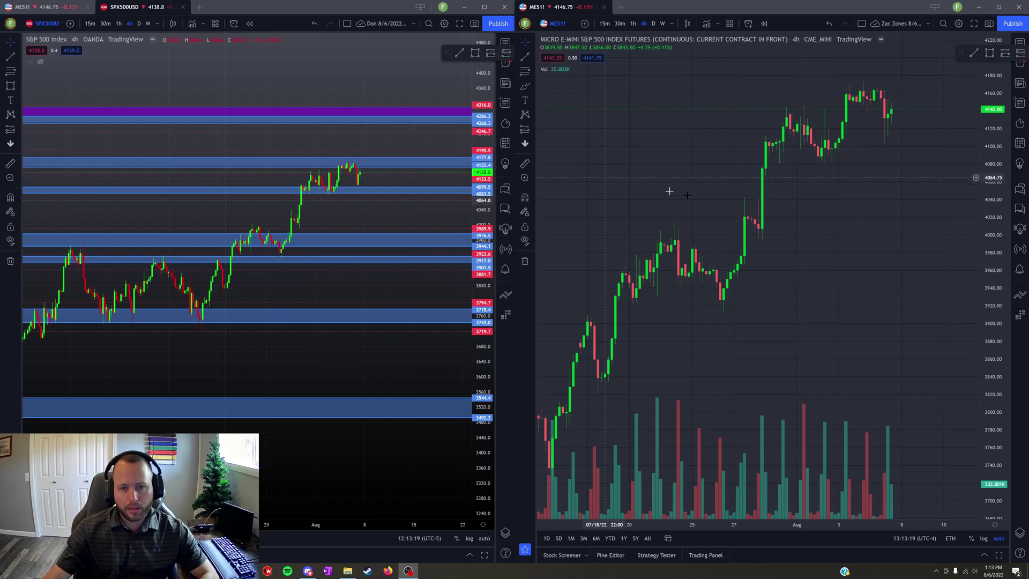
- Examine the blue and purple price zones on the four-hour S&P 500 Index chart and the symbol it uses
mouse_move(726, 202)
left_mouse_down()
mouse_move(736, 203)
mouse_move(726, 202)
left_mouse_up()
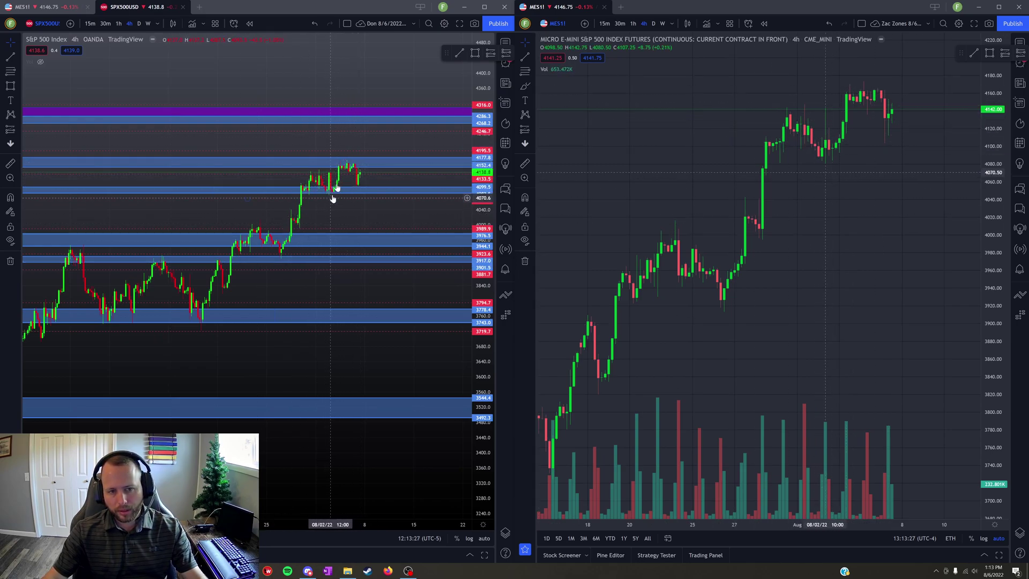
left_click_drag(375, 217, 392, 218)
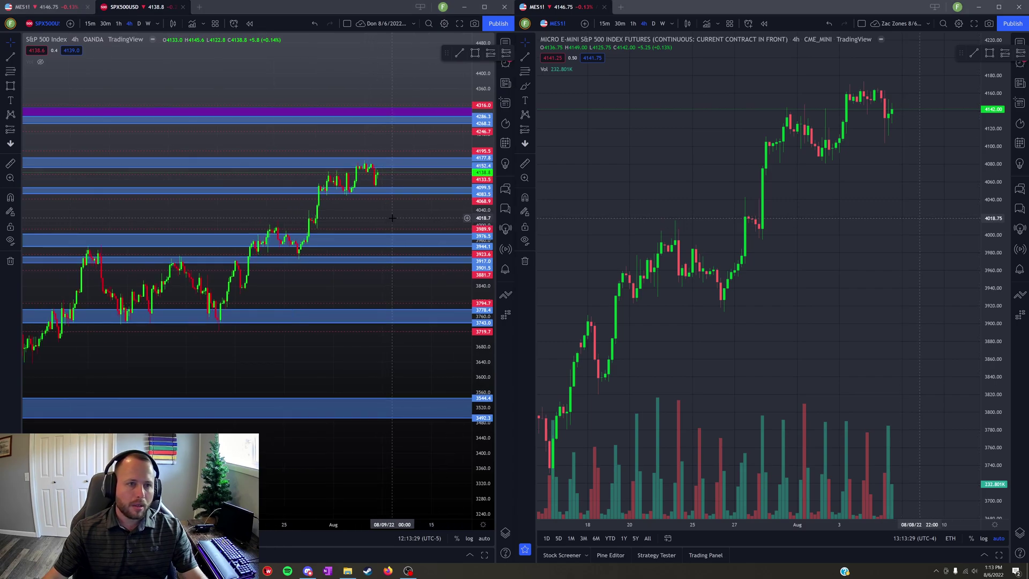
left_click_drag(315, 89, 321, 89)
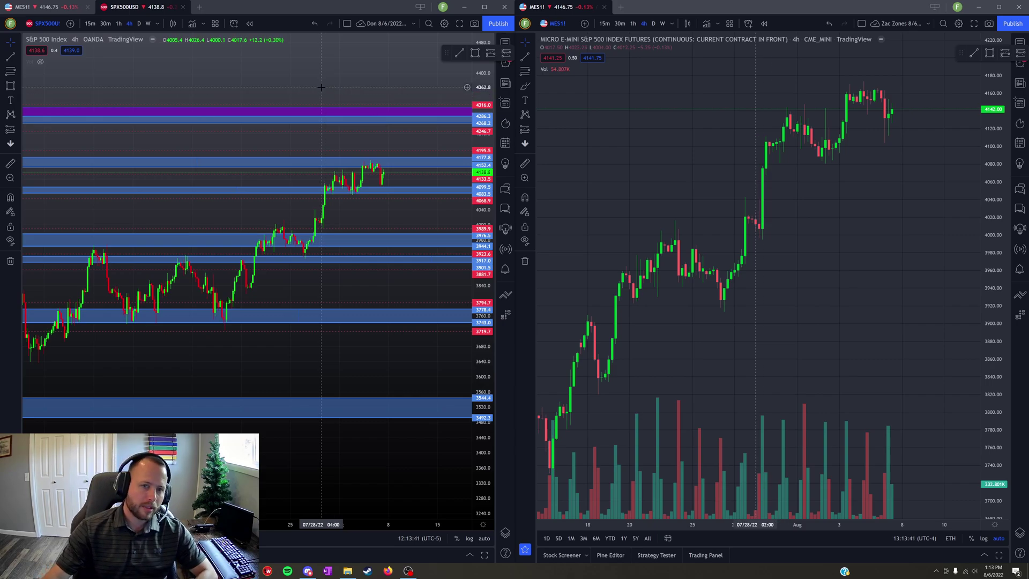
left_click_drag(319, 87, 317, 86)
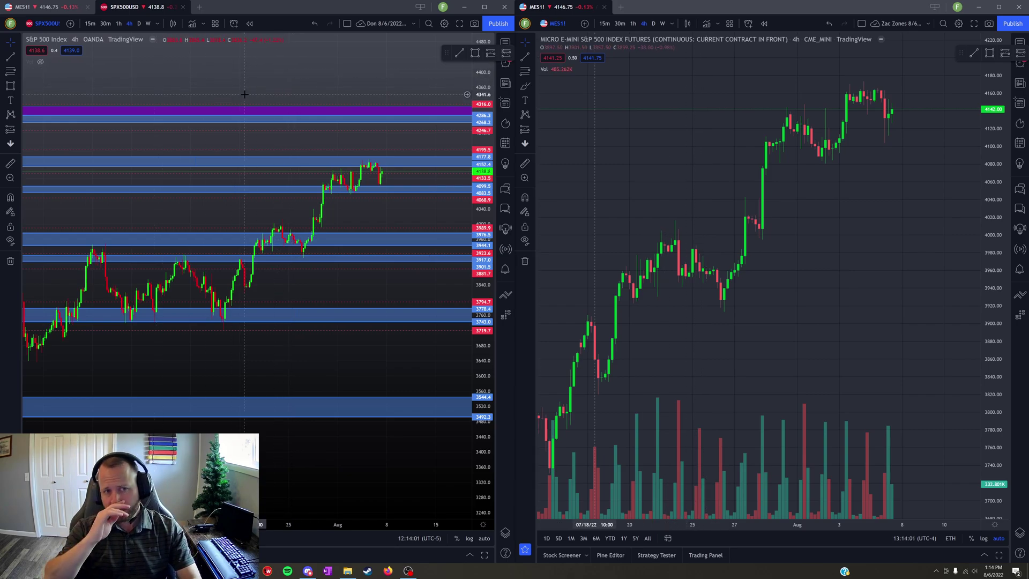
left_click_drag(221, 87, 202, 92)
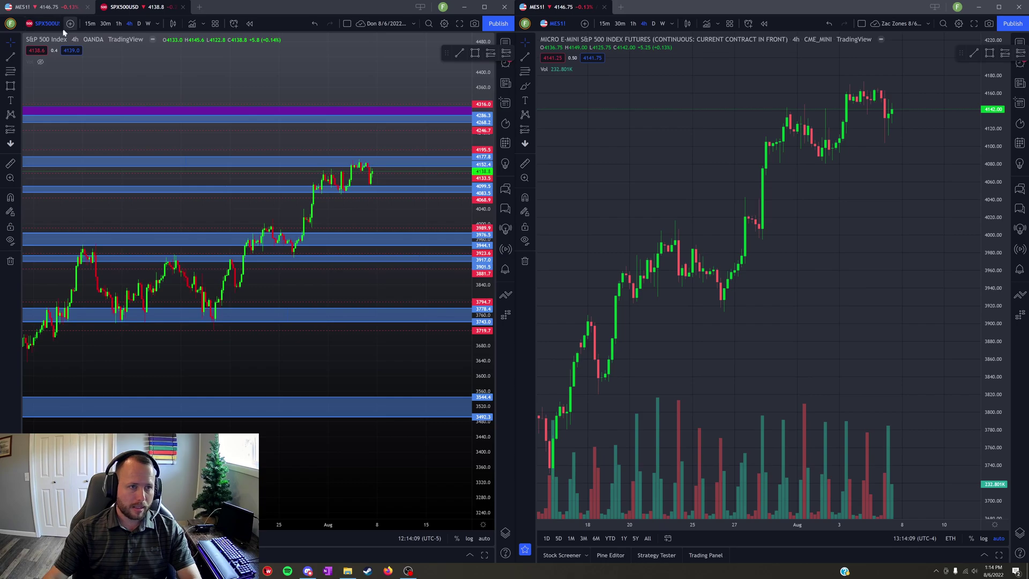
left_click(46, 25)
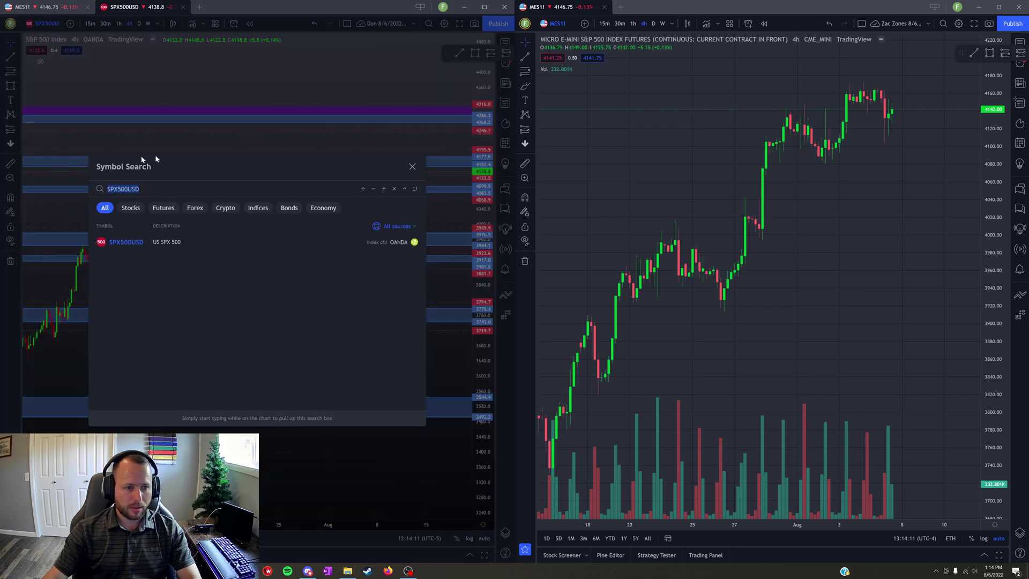
left_click(412, 166)
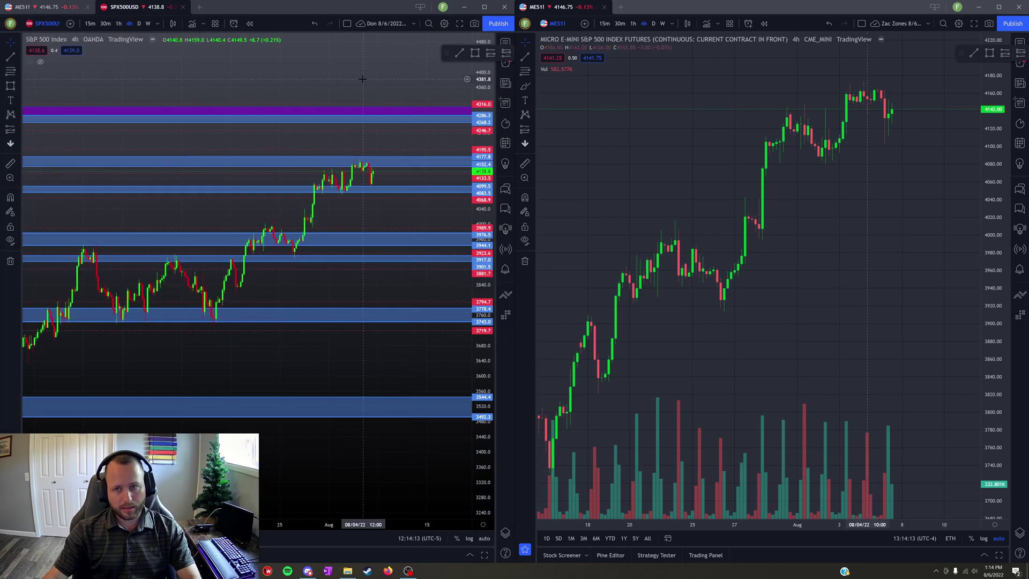
left_click_drag(267, 191, 330, 213)
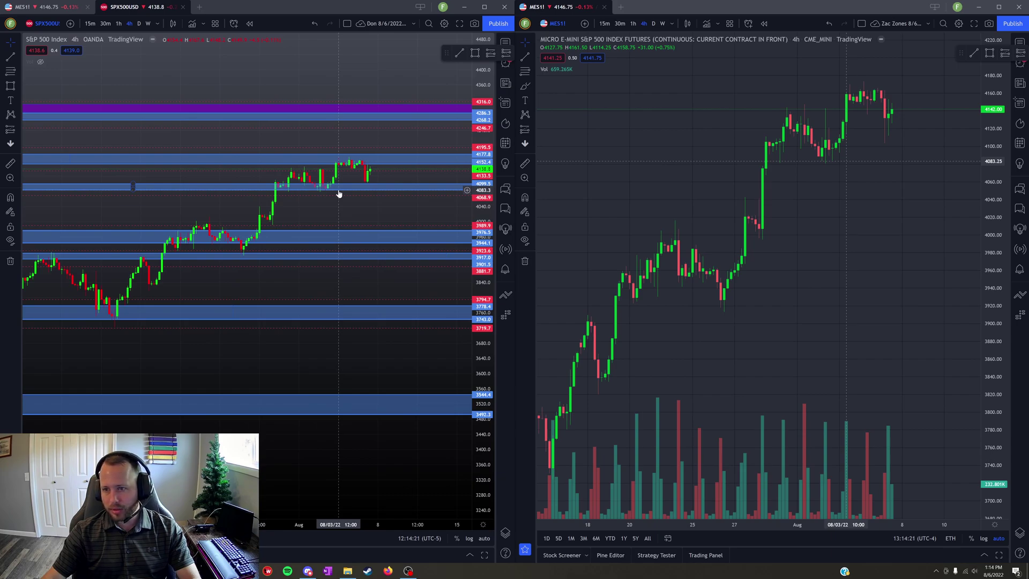
left_click_drag(339, 194, 343, 188)
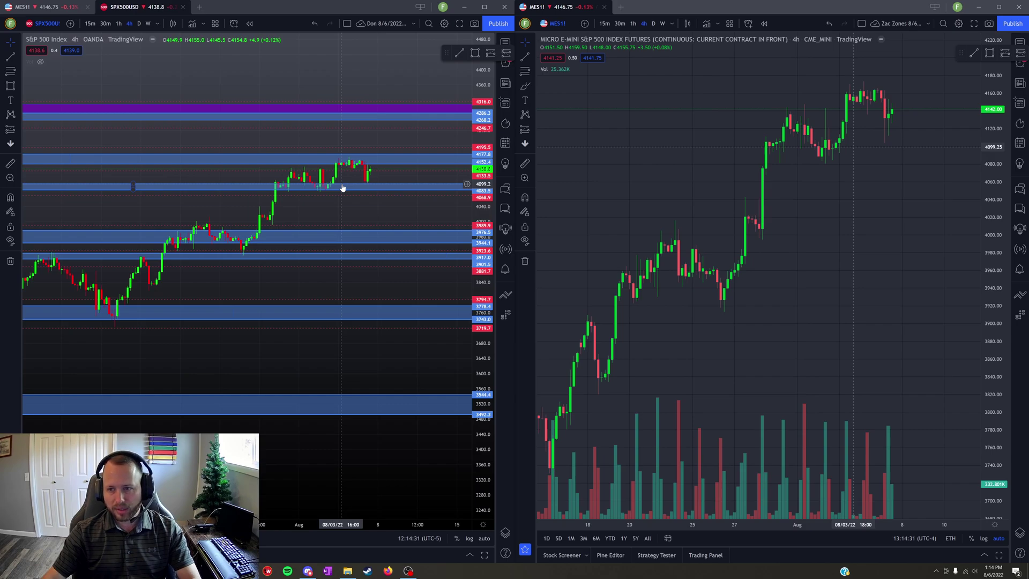
left_click_drag(161, 75, 174, 73)
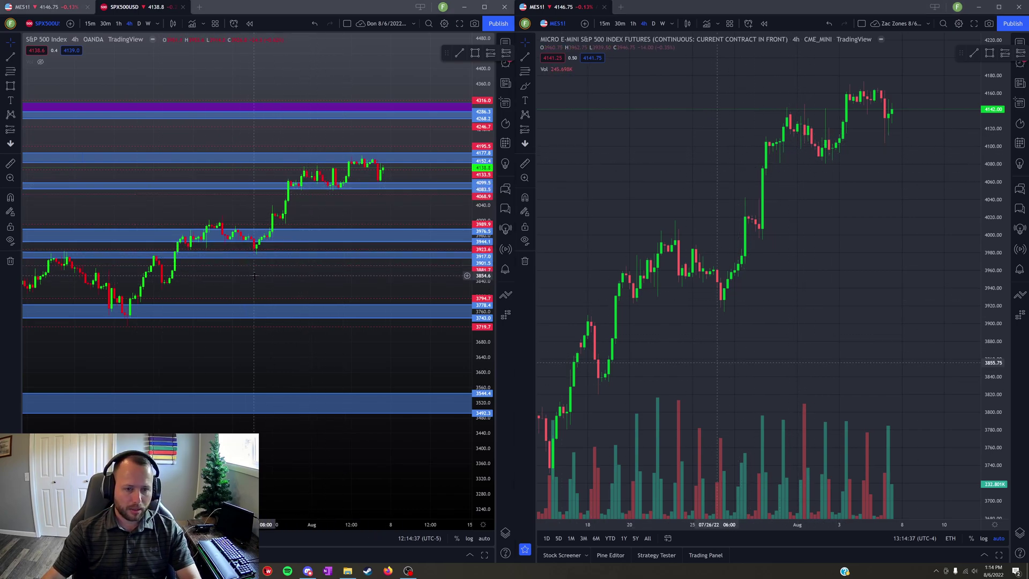
left_click_drag(263, 276, 331, 266)
scroll(322, 268, "down", 5)
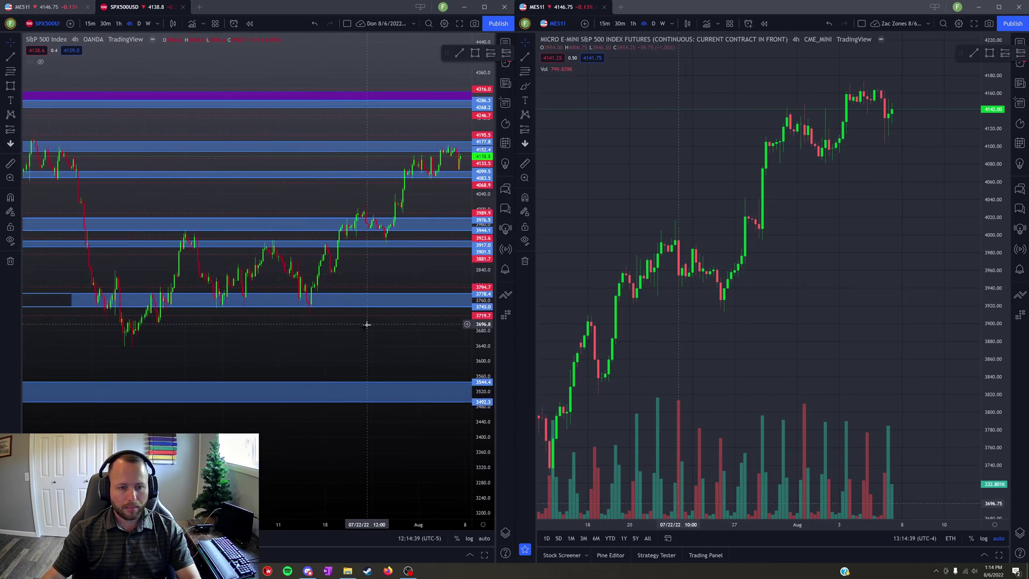
left_click_drag(289, 349, 226, 377)
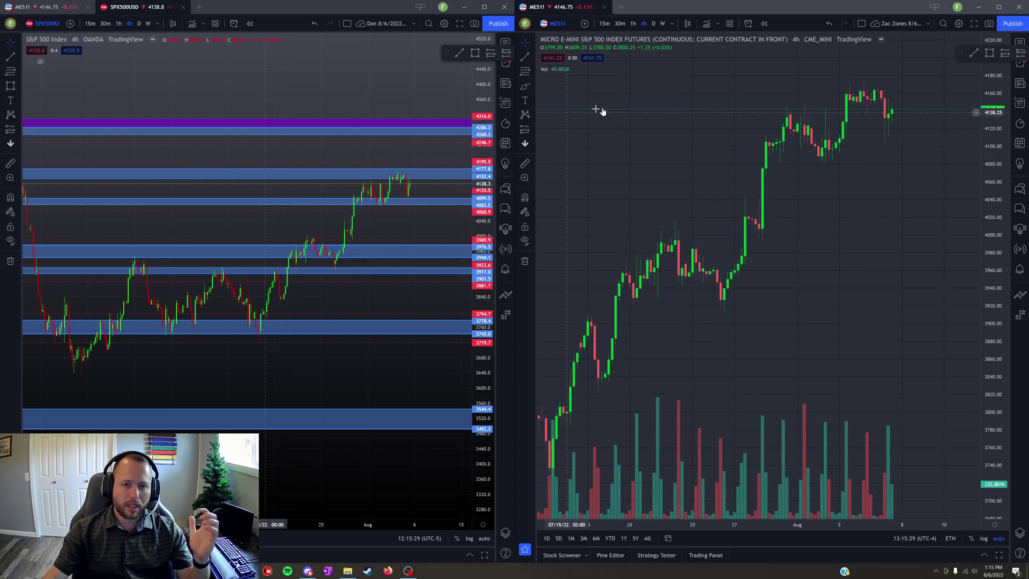
- Reset the S&P 500 Index chart's price scale to its automatic fit around the recent candles
scroll(304, 172, "up", 5)
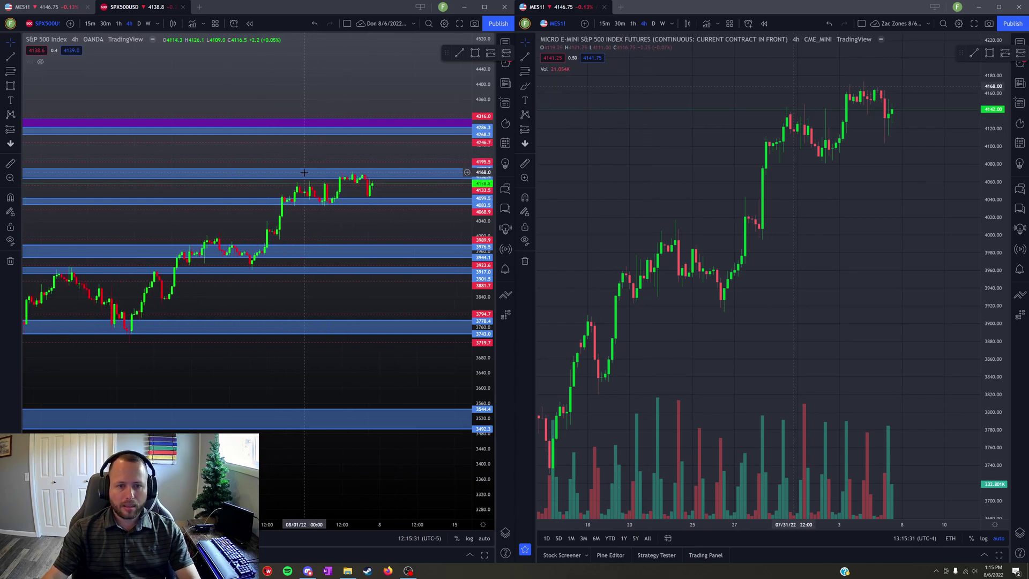
left_click_drag(304, 225, 410, 211)
double_click(489, 199)
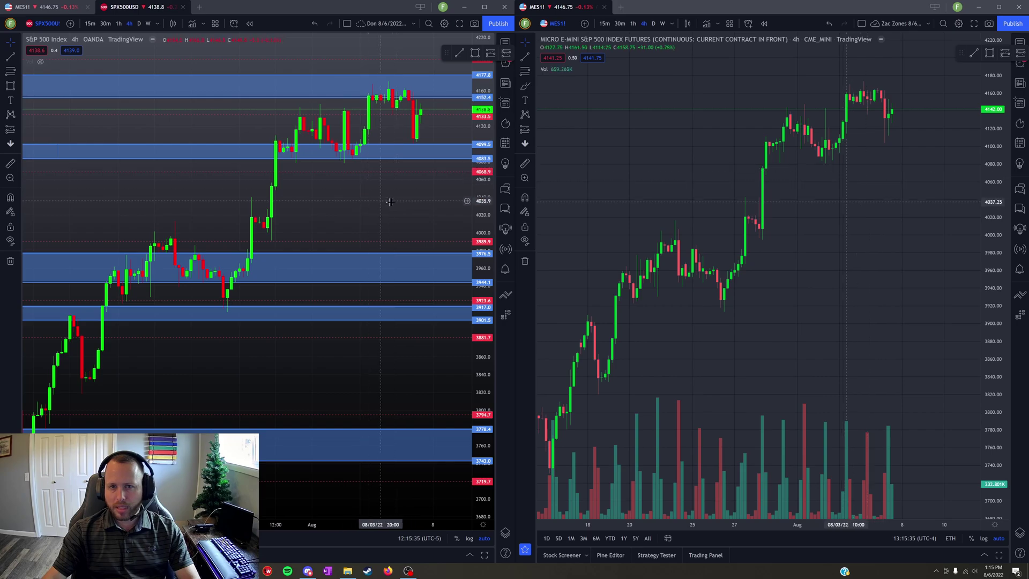
left_click_drag(823, 3, 801, 2)
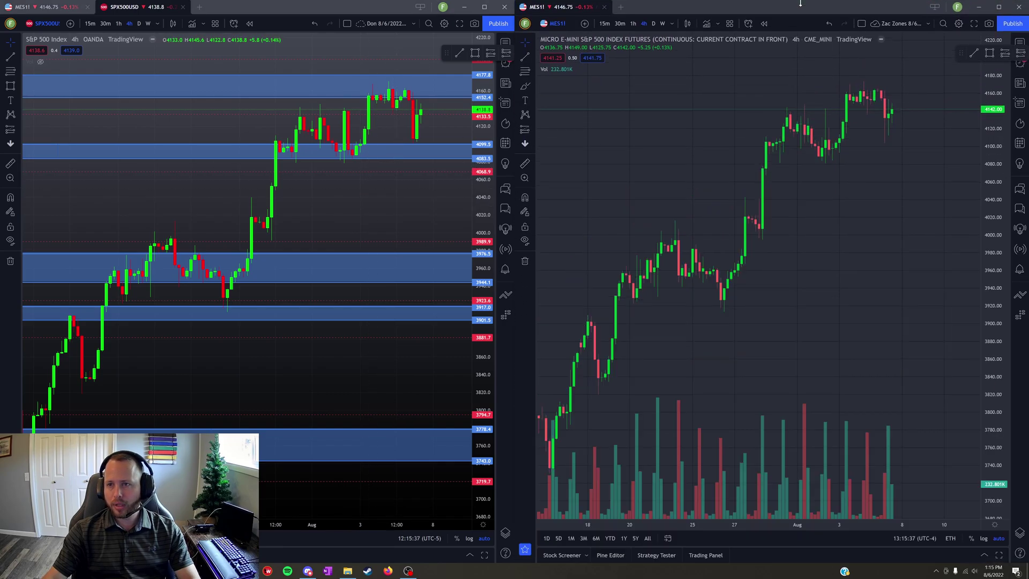
double_click(800, 7)
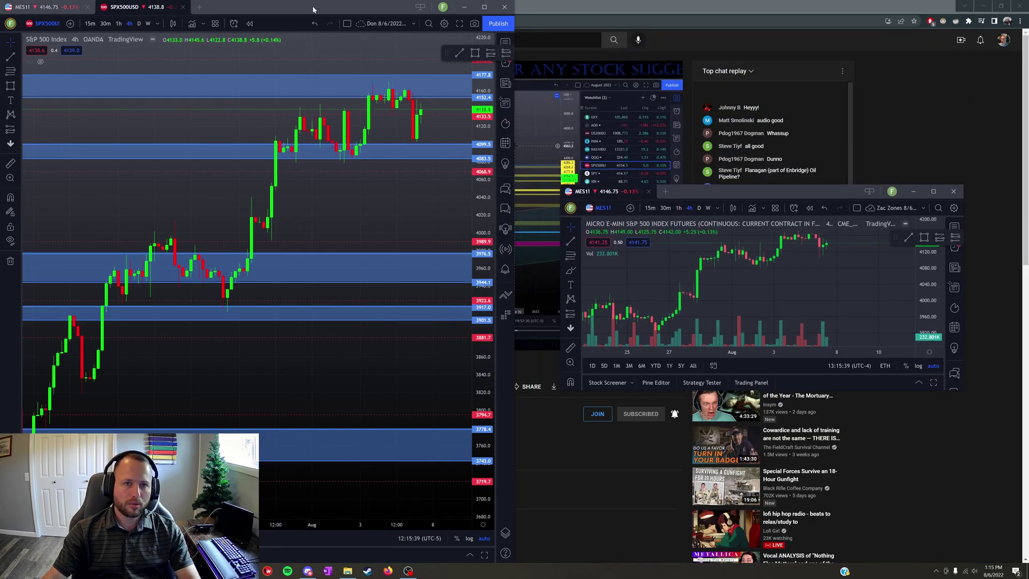
left_click(1020, 4)
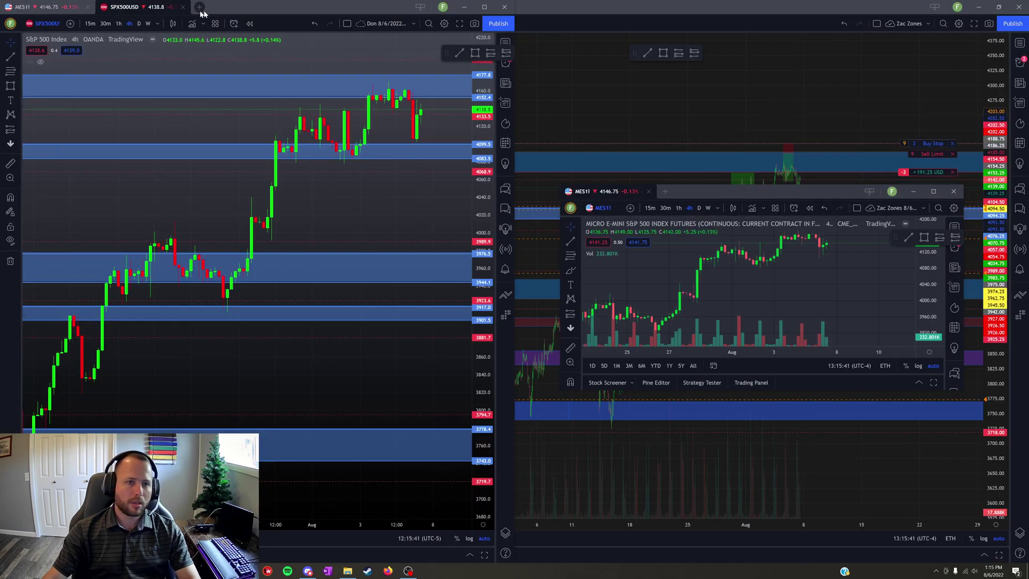
left_click_drag(209, 7, 1, 201)
left_click(663, 104)
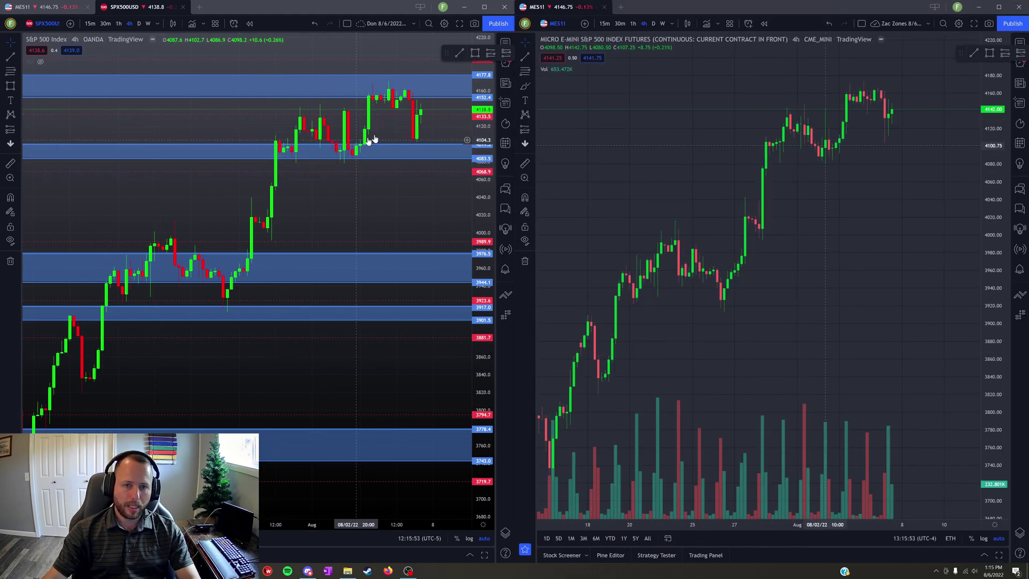
- Add horizontal lines to the MES chart at 4152.25, 4178.25, 4099.75 and 4083.50, matching the index chart's two blue zones nearest the latest price
scroll(376, 133, "up", 3)
scroll(377, 133, "down", 1)
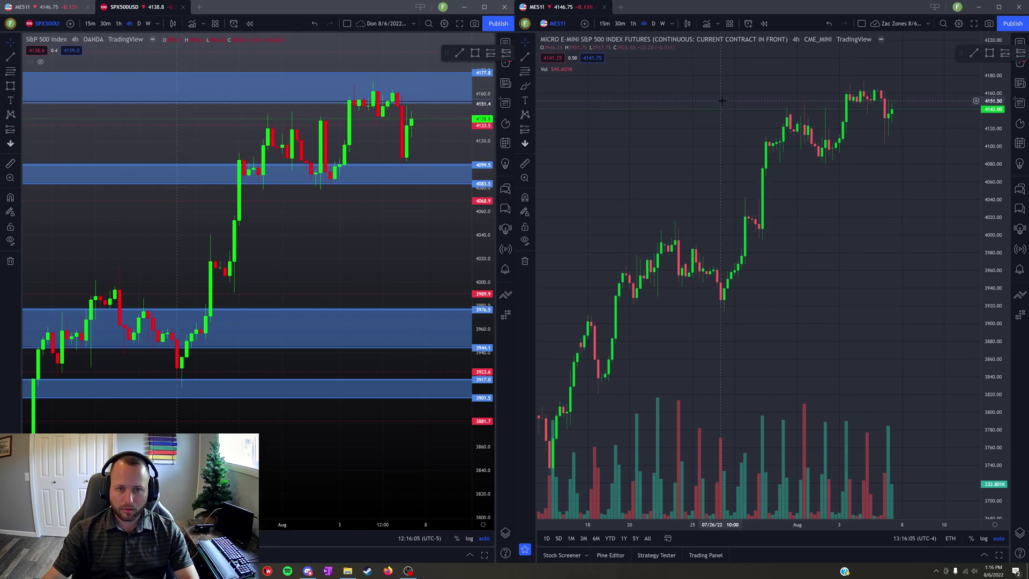
key("alt+h")
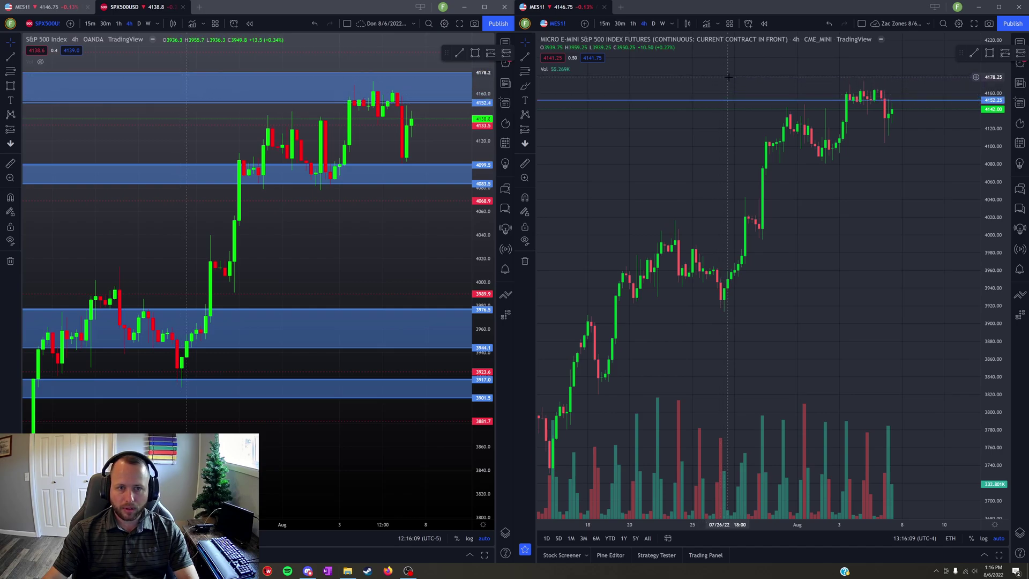
key("alt+h")
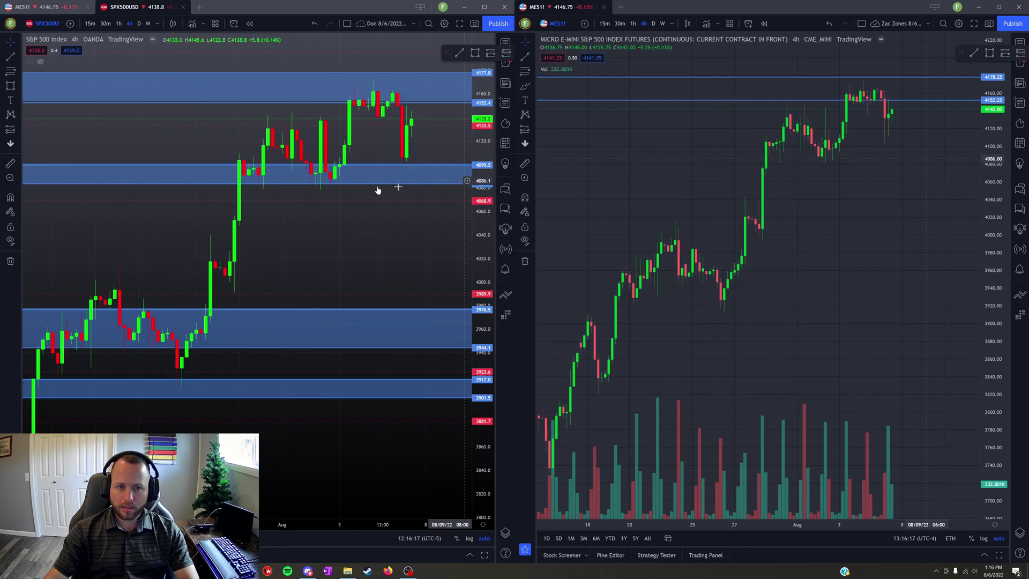
left_click(660, 146)
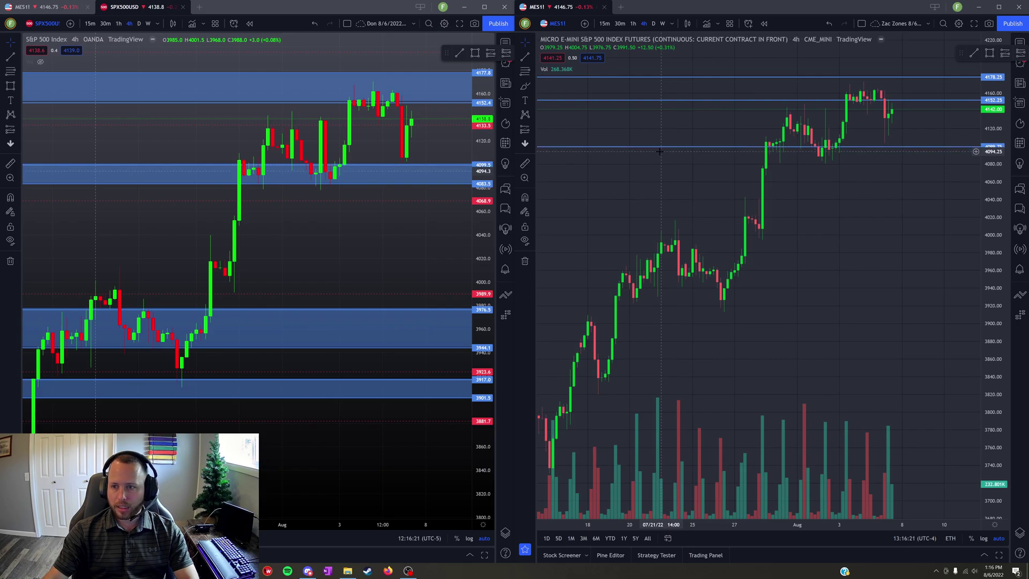
left_click(658, 161)
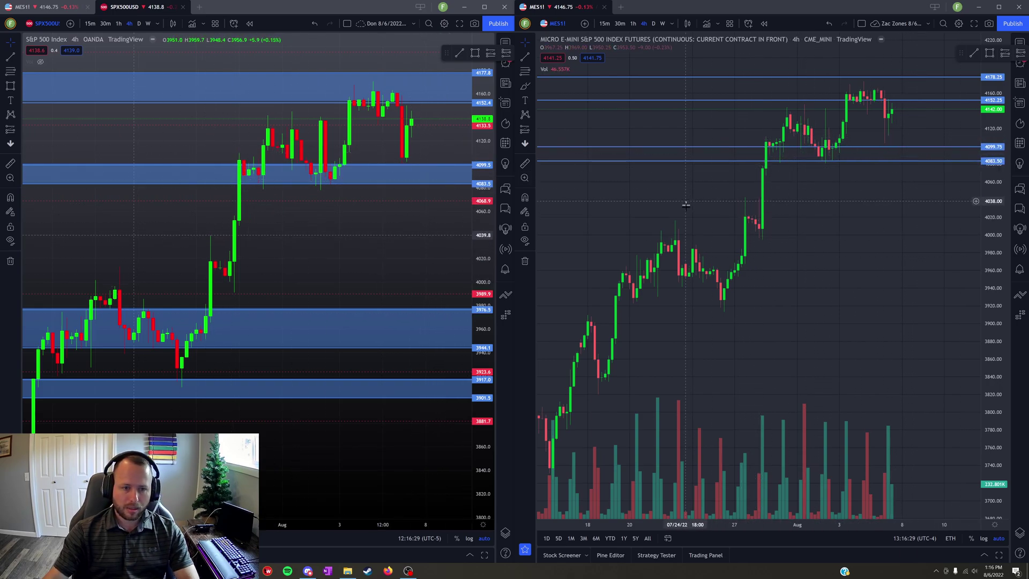
- Add horizontal lines to the MES chart at 3976.25, 3944.00, 3917.25 and 3902.00 for the edges of the next two blue zones down
left_click(692, 256)
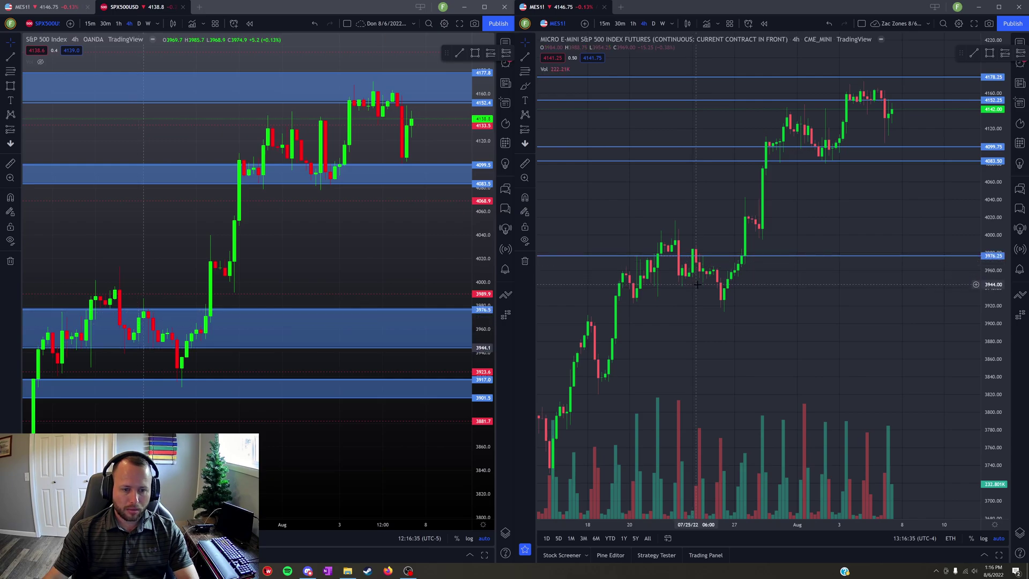
left_click(697, 285)
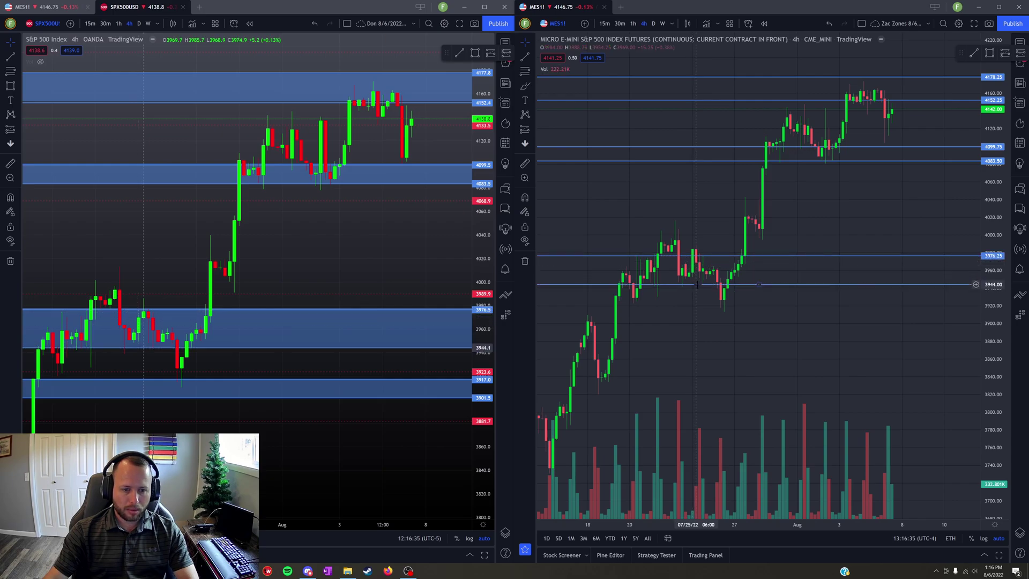
left_click(702, 321)
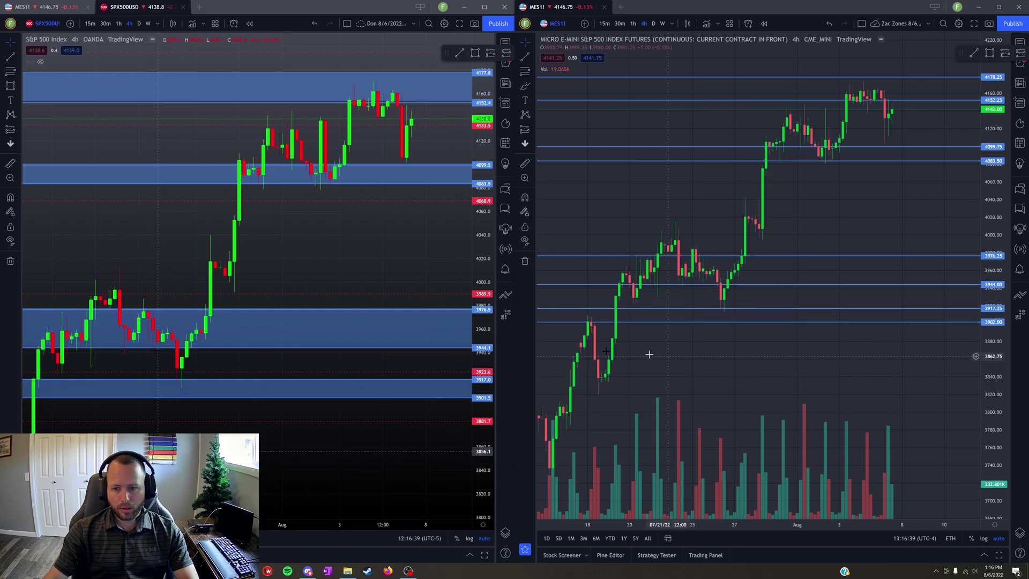
- Add horizontal lines to the MES chart at 3779.00, 3742.25, 3544.75 and 3492.75 for the edges of the two lowest zones
scroll(378, 379, "down", 3)
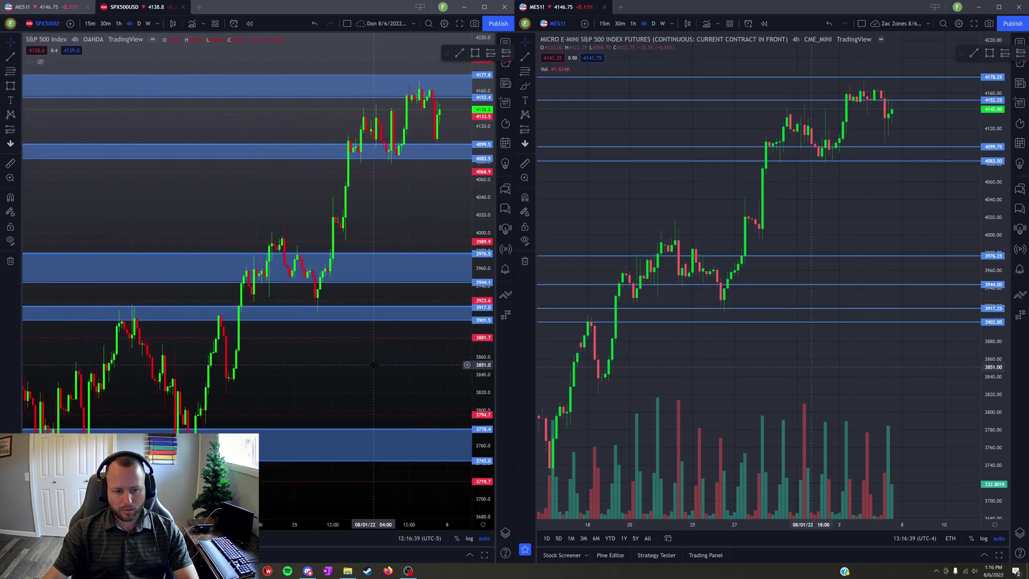
left_click(717, 430)
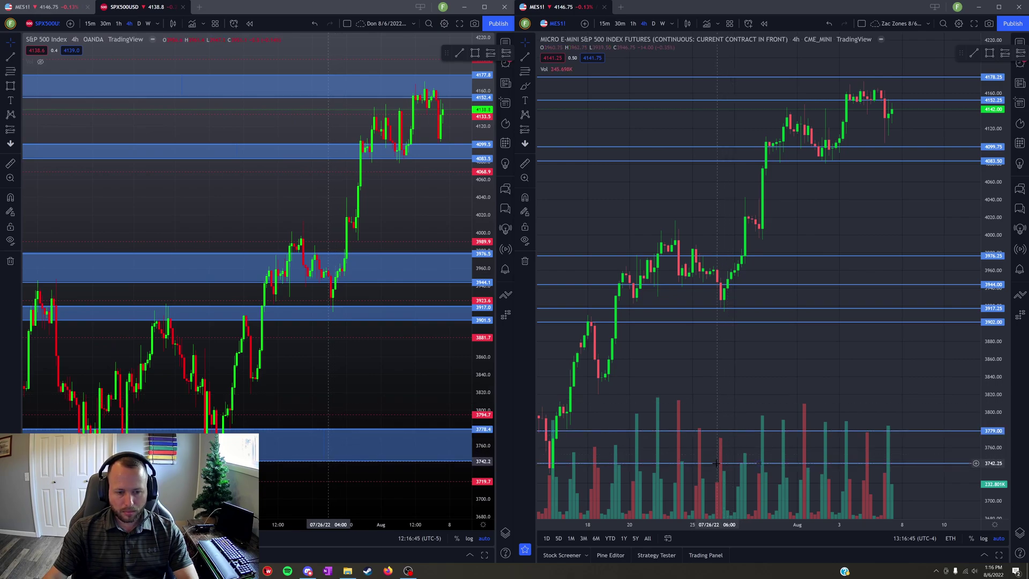
scroll(408, 369, "down", 5)
scroll(408, 370, "down", 1)
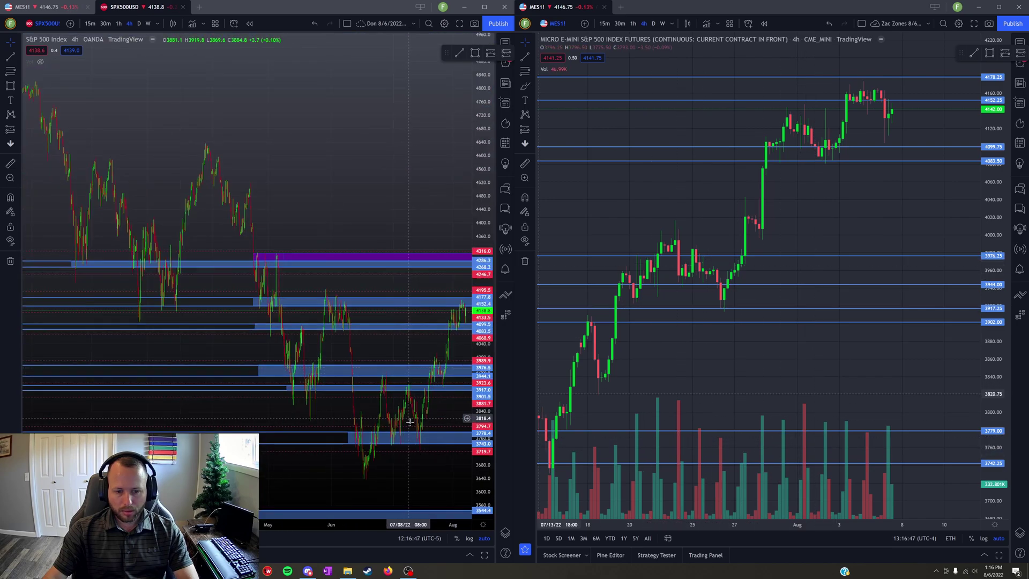
left_click_drag(480, 433, 302, 344)
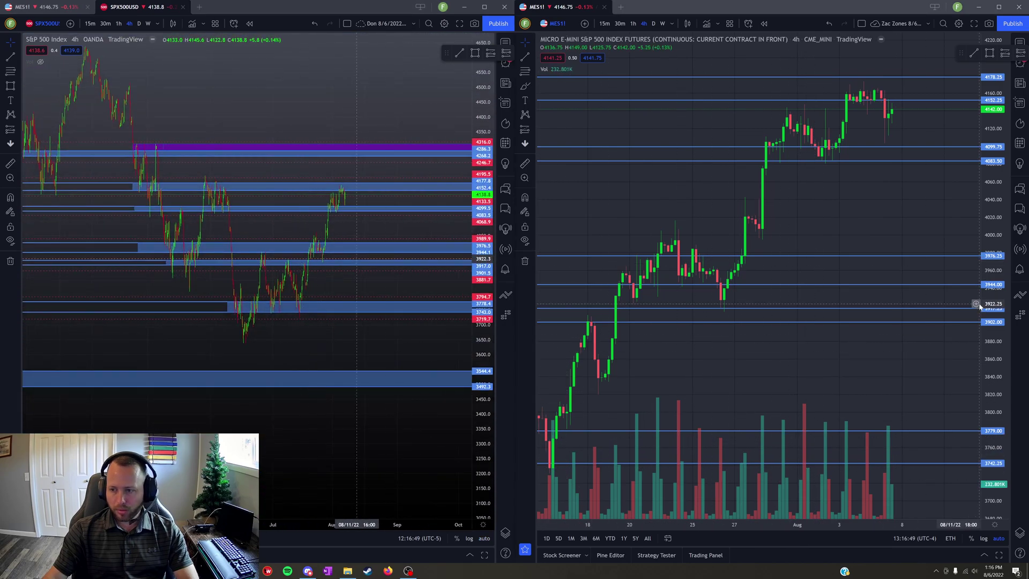
left_click_drag(993, 358, 994, 438)
left_click_drag(853, 362, 819, 299)
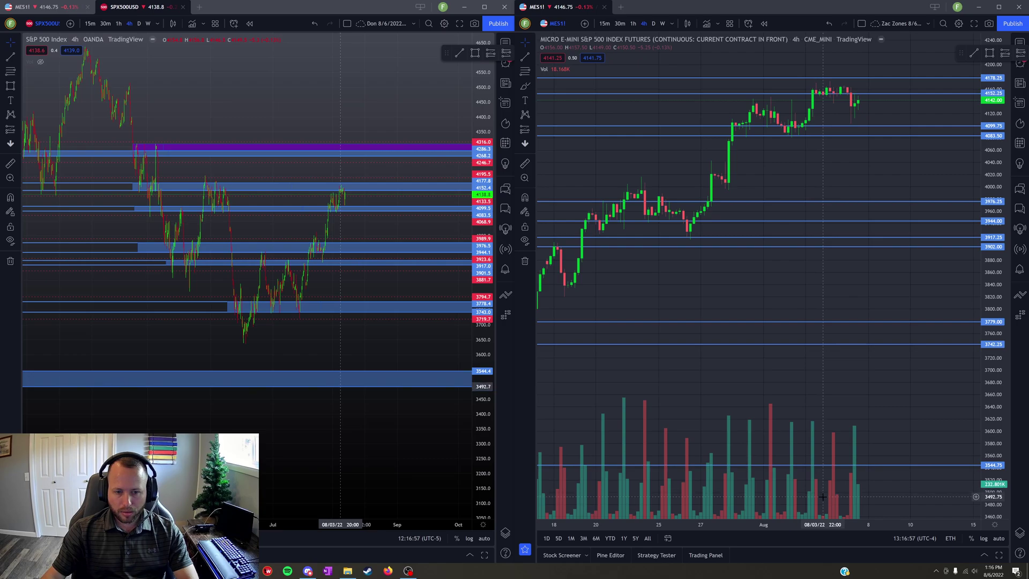
scroll(854, 311, "down", 5)
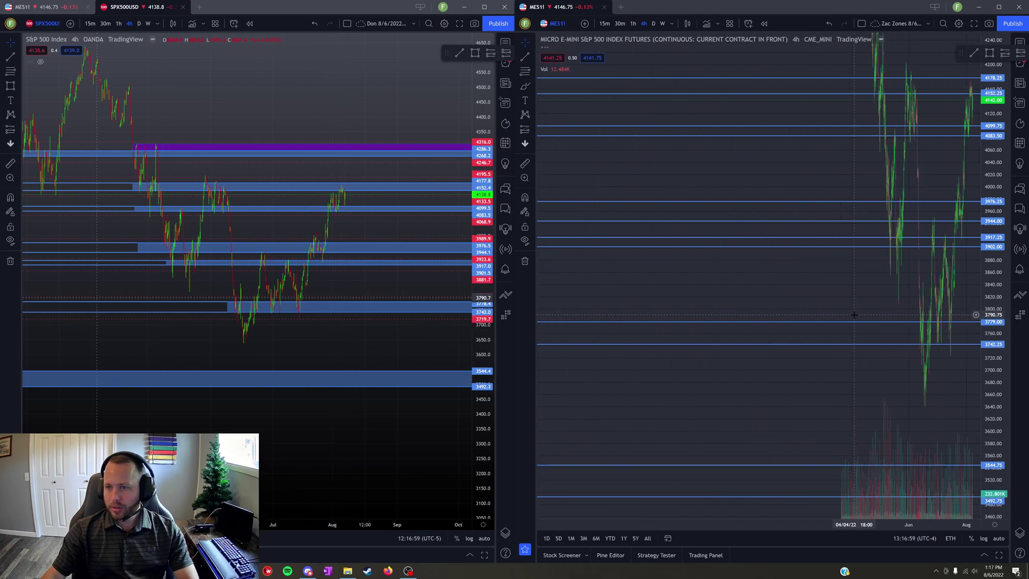
- Reset the price scales of both the S&P 500 Index chart and the MES chart to their automatic fit
scroll(853, 315, "up", 5)
scroll(844, 311, "down", 2)
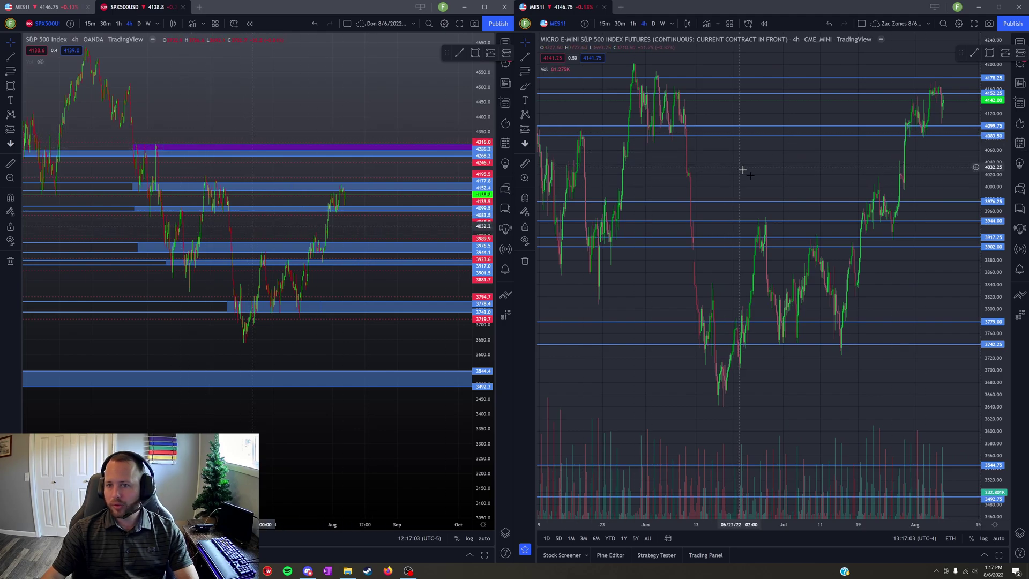
left_click_drag(744, 169, 927, 273)
scroll(691, 143, "up", 5)
left_click_drag(691, 133, 834, 149)
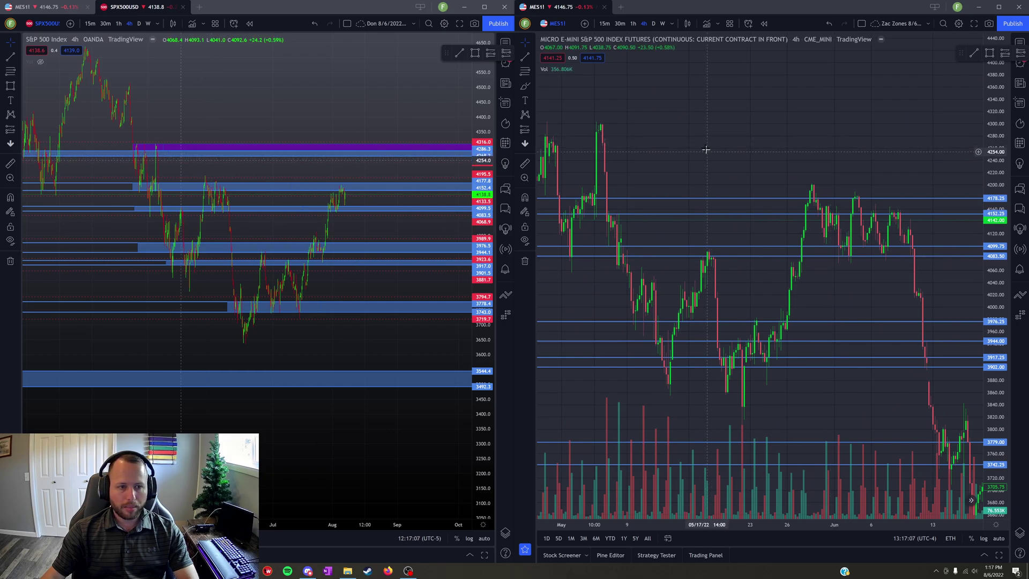
left_click_drag(708, 144, 827, 151)
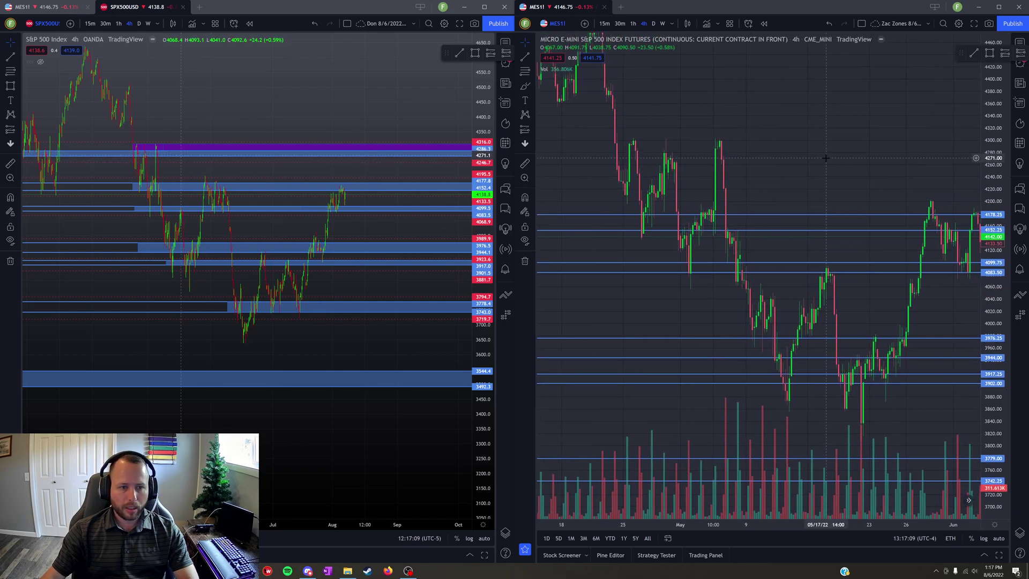
scroll(287, 165, "up", 4)
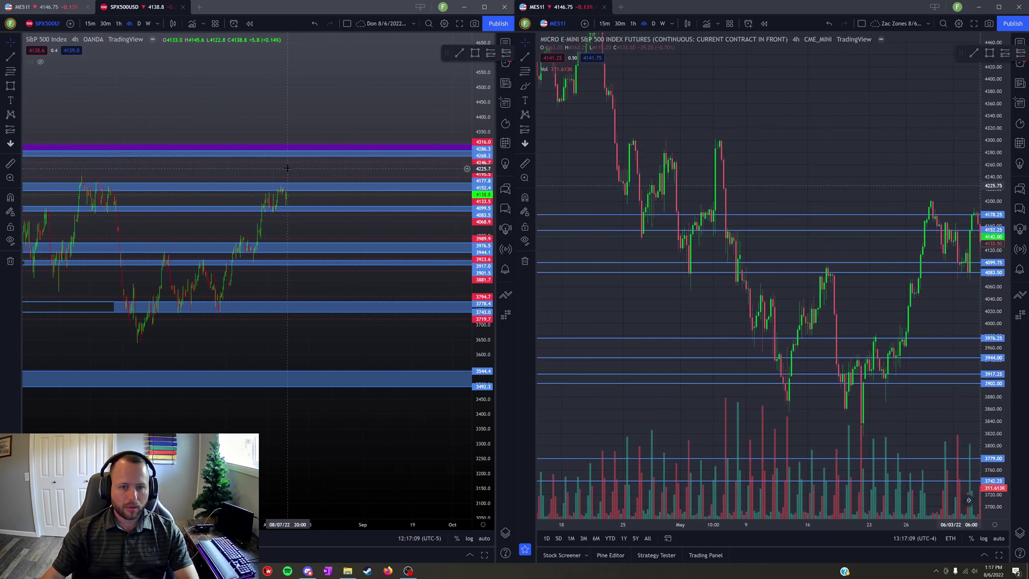
double_click(479, 184)
double_click(989, 155)
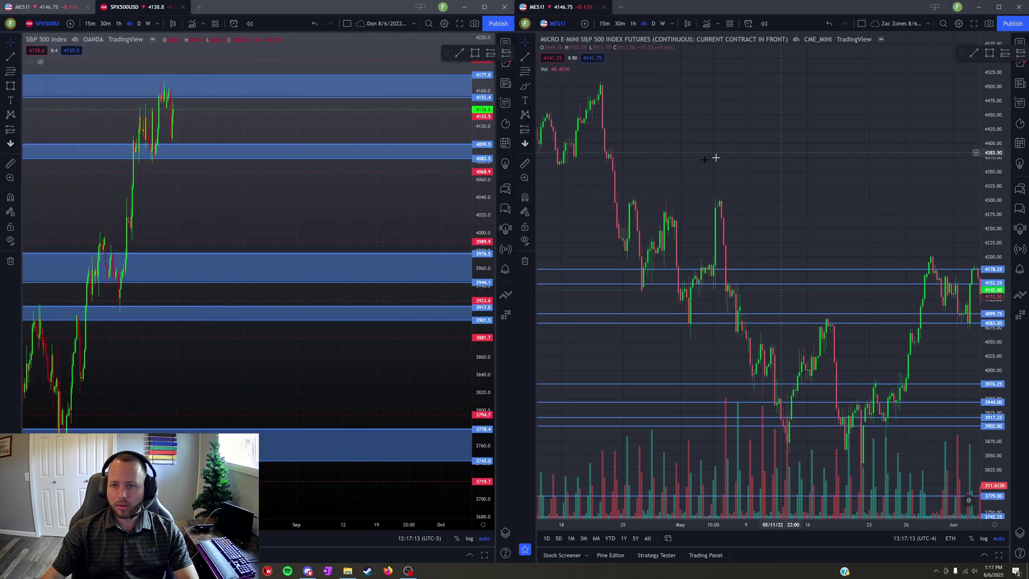
- Add horizontal lines to the MES chart at 4268.00, 4285.75 and 4309.25 for the index chart's purple zone and the blue zone beneath it
left_click_drag(480, 92, 480, 105)
left_click_drag(374, 140, 443, 325)
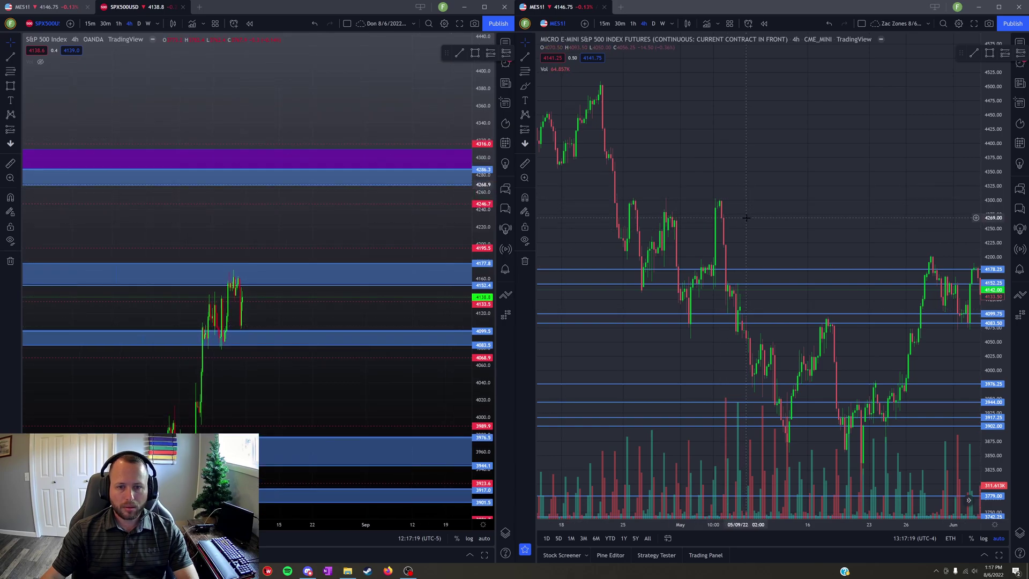
scroll(746, 218, "up", 3)
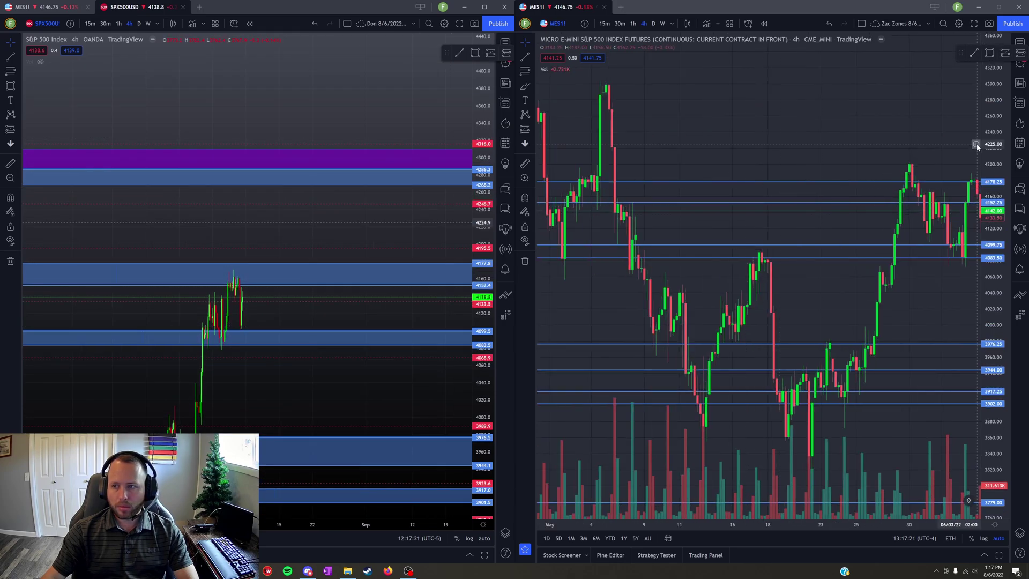
left_click_drag(756, 134, 799, 162)
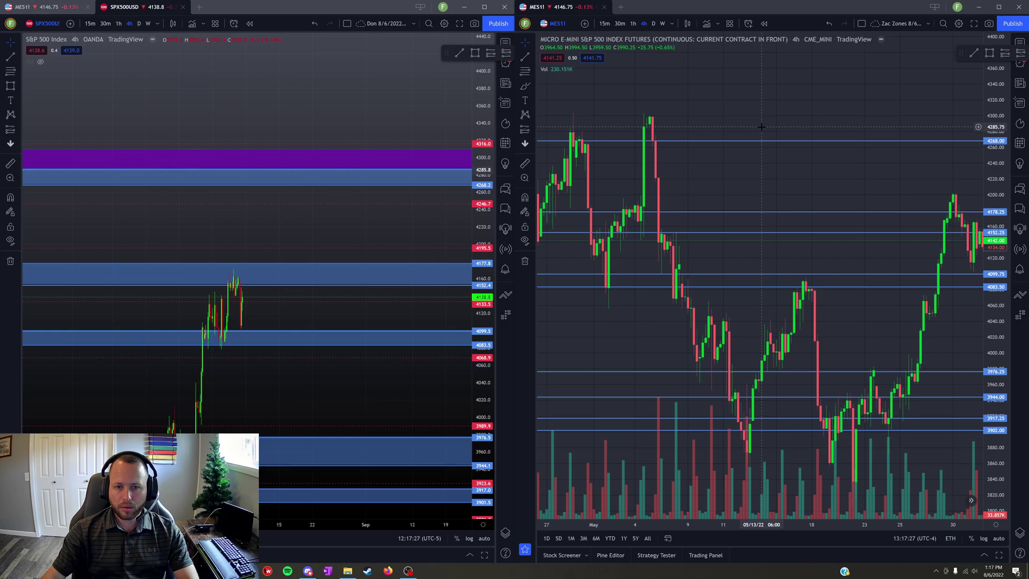
left_click(761, 127)
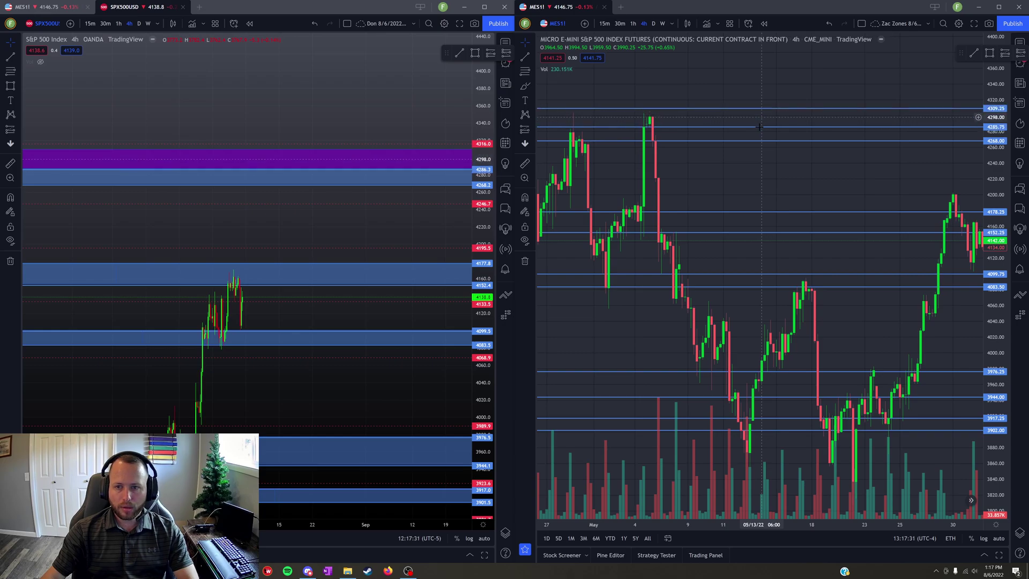
- Compare the purple zone's upper edge with the candle highs on both charts, and move the topmost MES line to 4303.00
left_click_drag(759, 127, 882, 156)
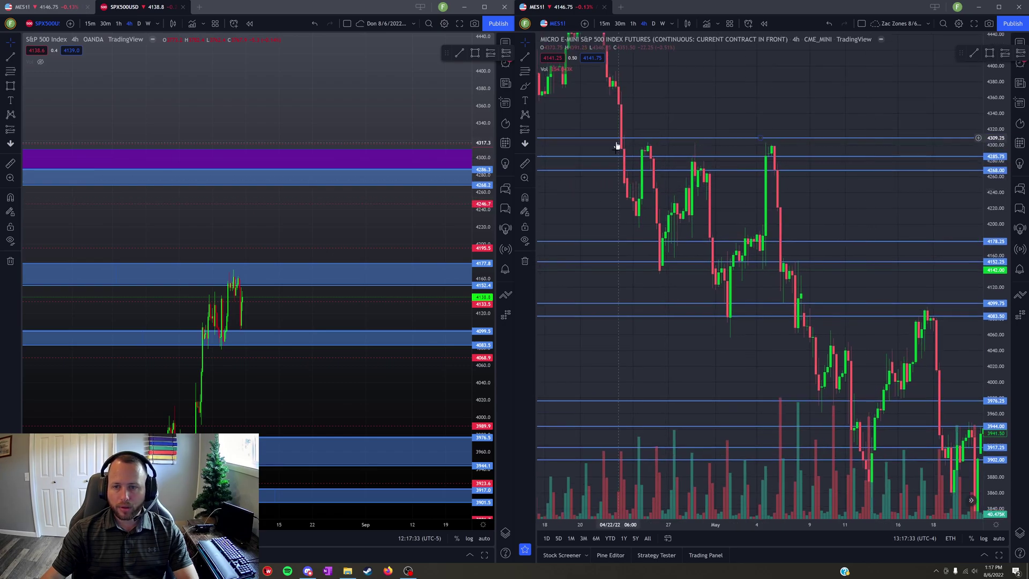
left_click_drag(252, 119, 505, 143)
left_click_drag(199, 149, 529, 143)
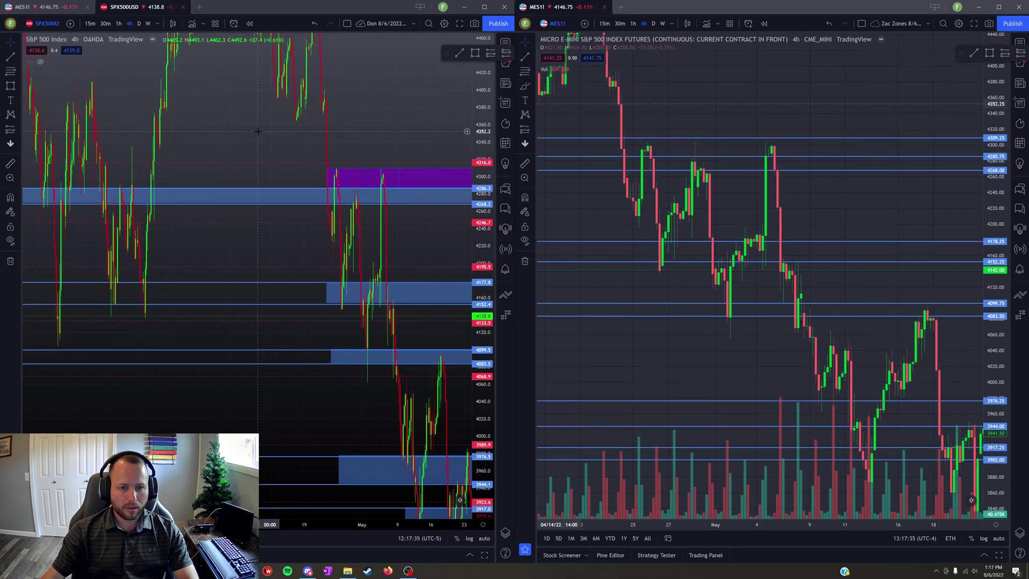
scroll(255, 141, "up", 5)
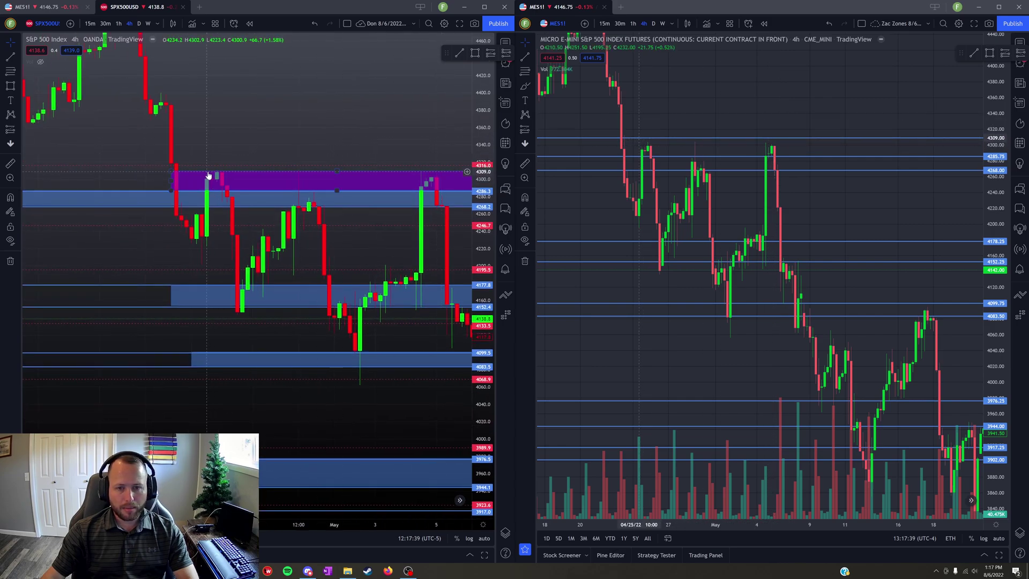
left_click_drag(674, 138, 672, 146)
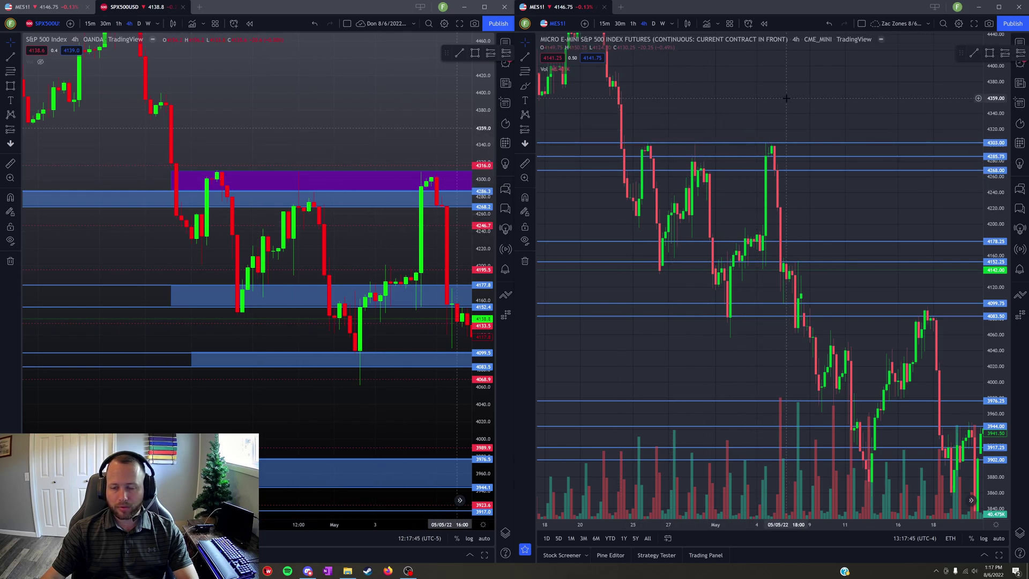
- Switch the futures chart from the continuous contract to the September 2022 contract, MESU2022
scroll(777, 188, "down", 3)
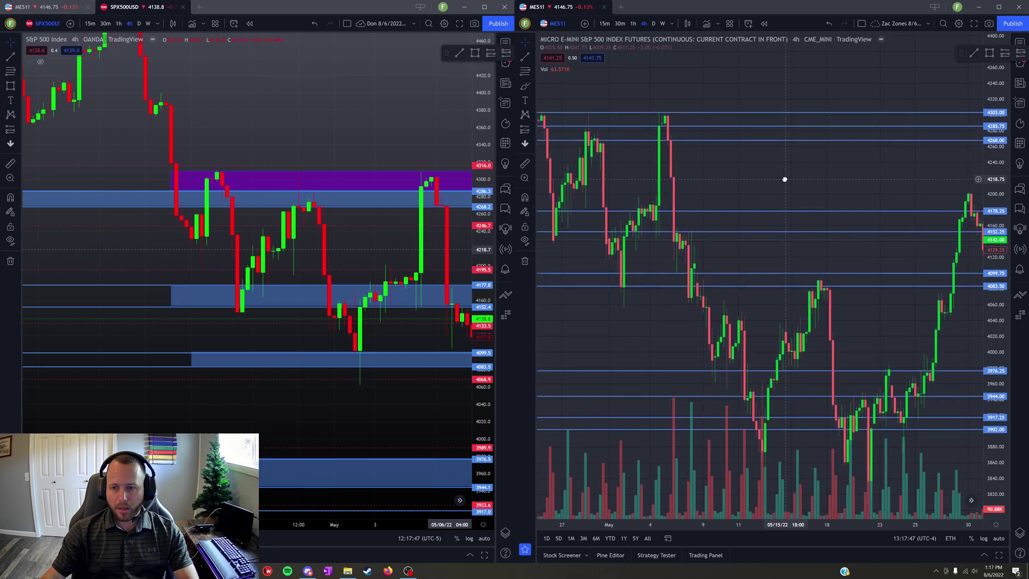
left_click_drag(866, 179, 712, 165)
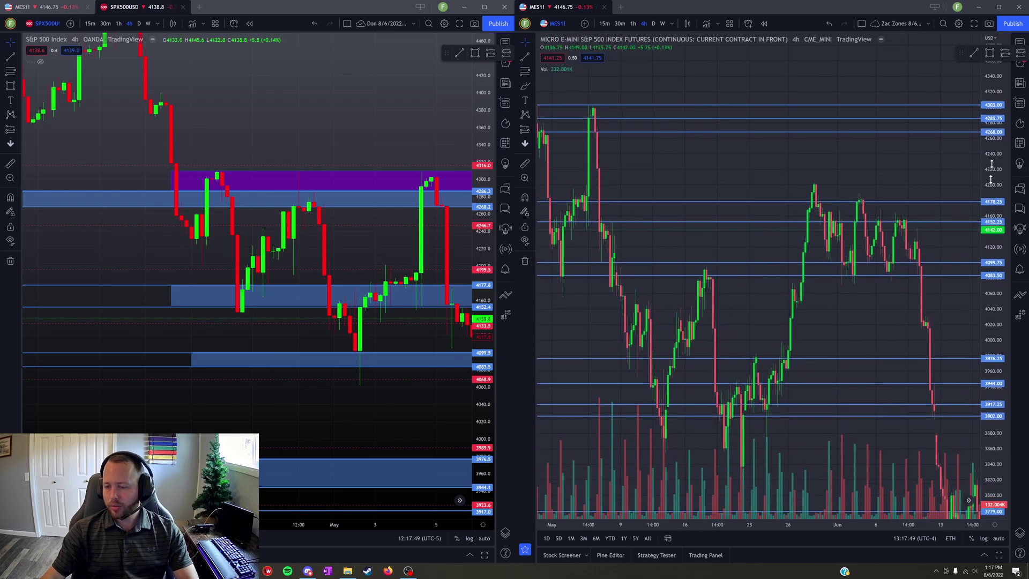
left_click_drag(888, 183, 859, 174)
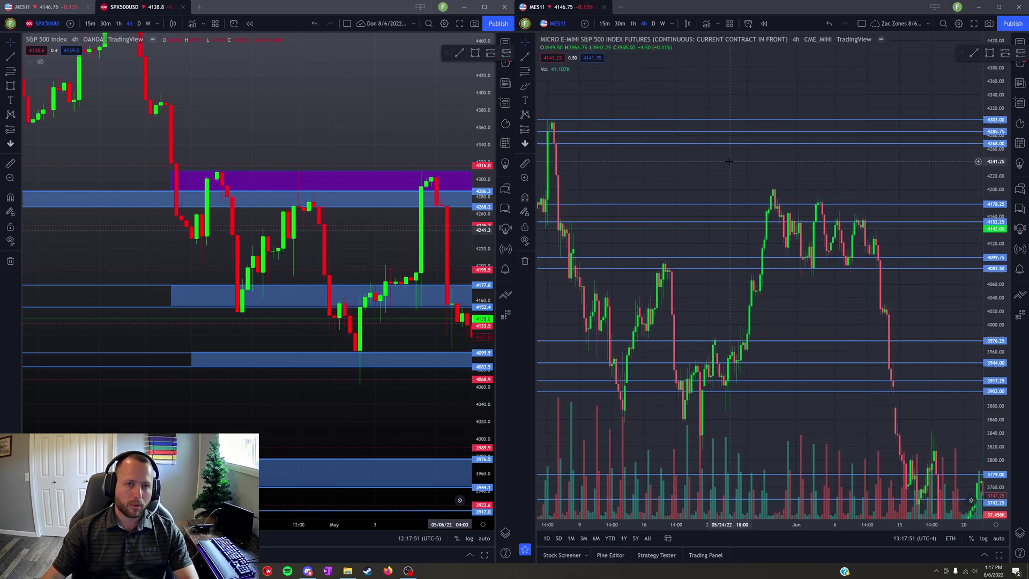
left_click_drag(689, 168, 700, 170)
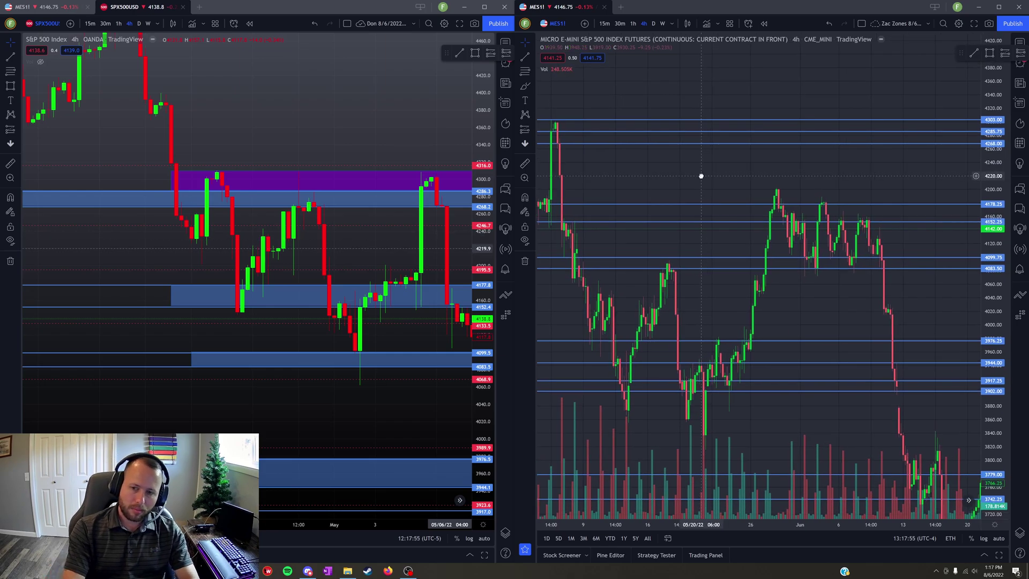
type("MESU2022")
key("Return")
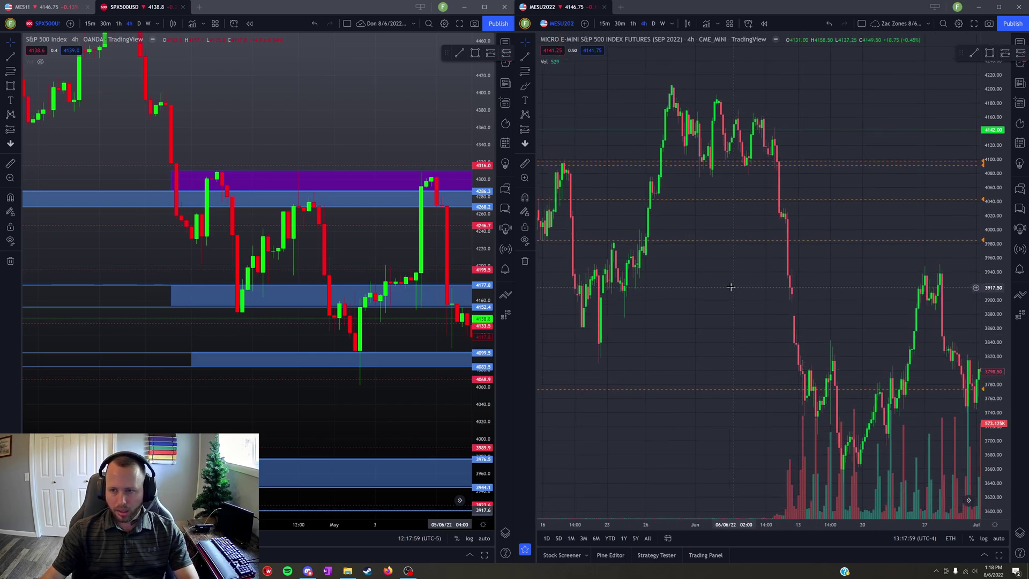
- Delete the MESU2022 price alert at 4083.25, and discard the edit that moves the neighbouring alert to 4074.25
left_click_drag(730, 287, 796, 354)
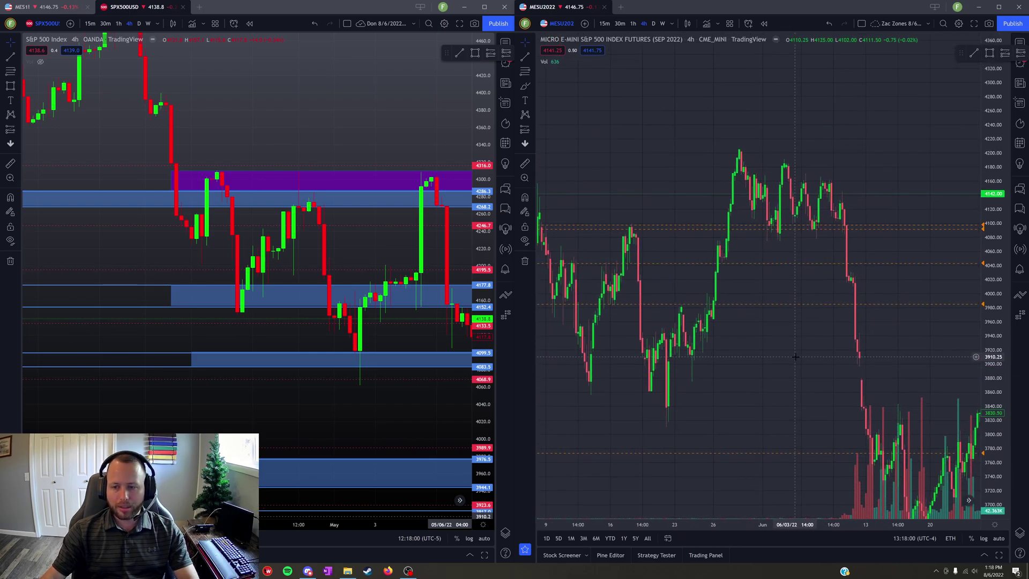
double_click(750, 231)
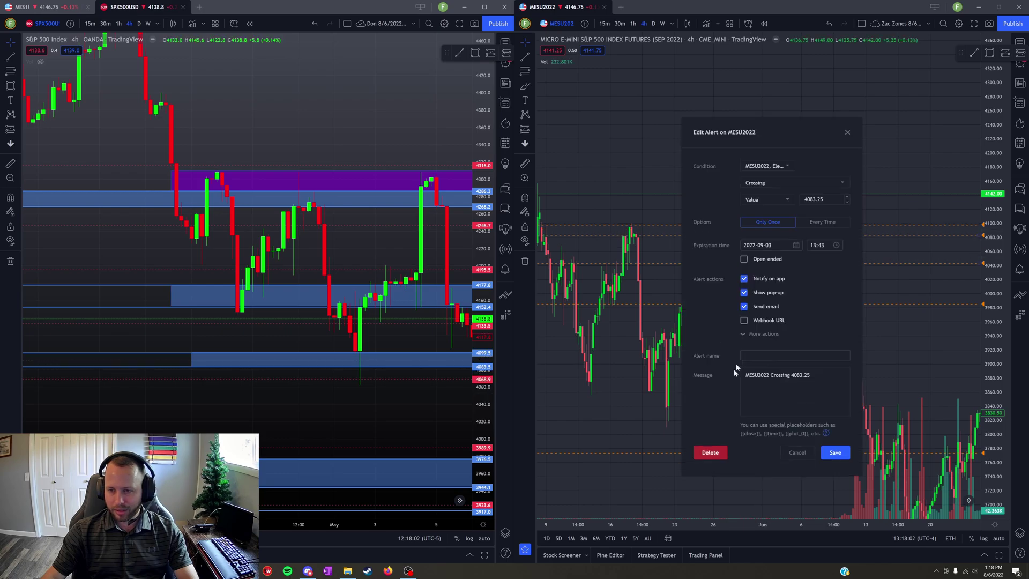
left_click(708, 452)
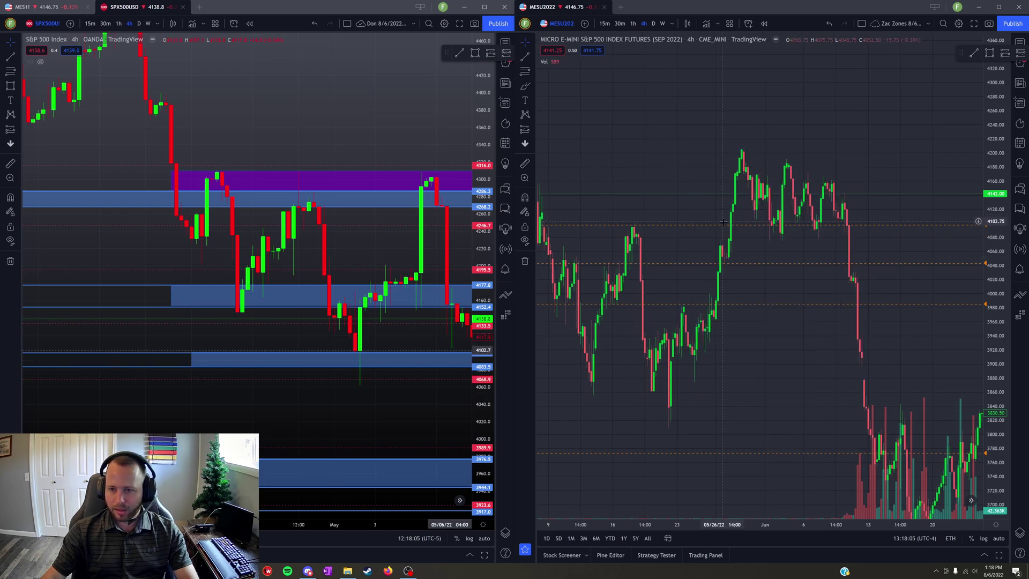
left_click_drag(722, 226, 722, 242)
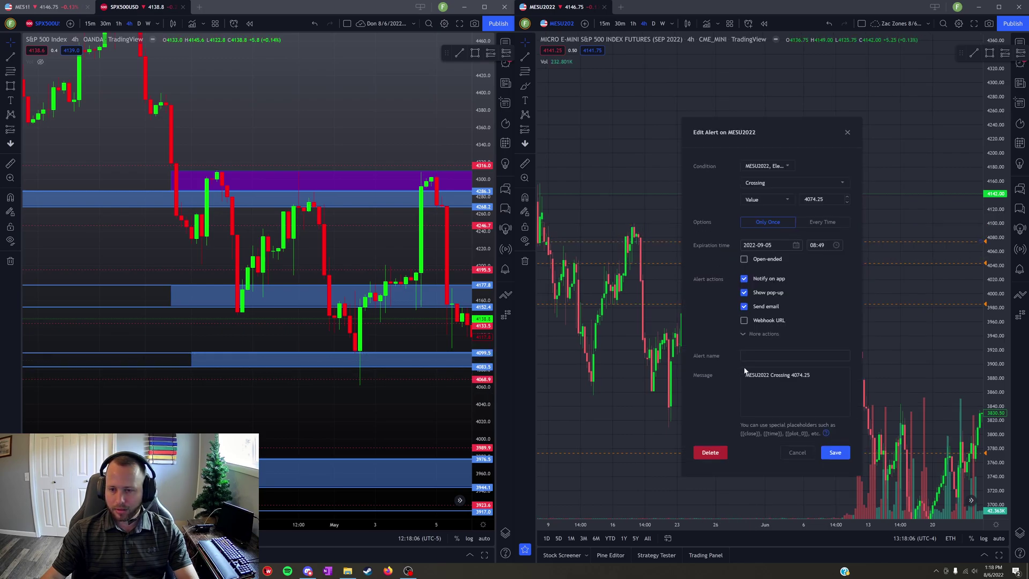
left_click(795, 453)
- Add horizontal lines to the MESU2022 chart at 4267.75, 4286.00 and 4309.00, and check them against the April and May candle highs
left_click_drag(845, 168, 799, 143)
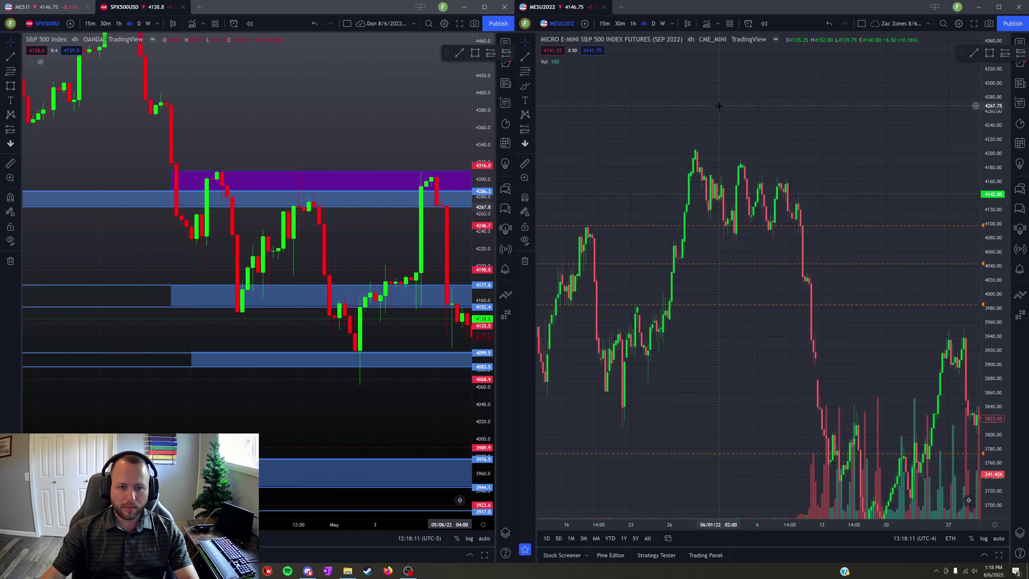
key("alt+h")
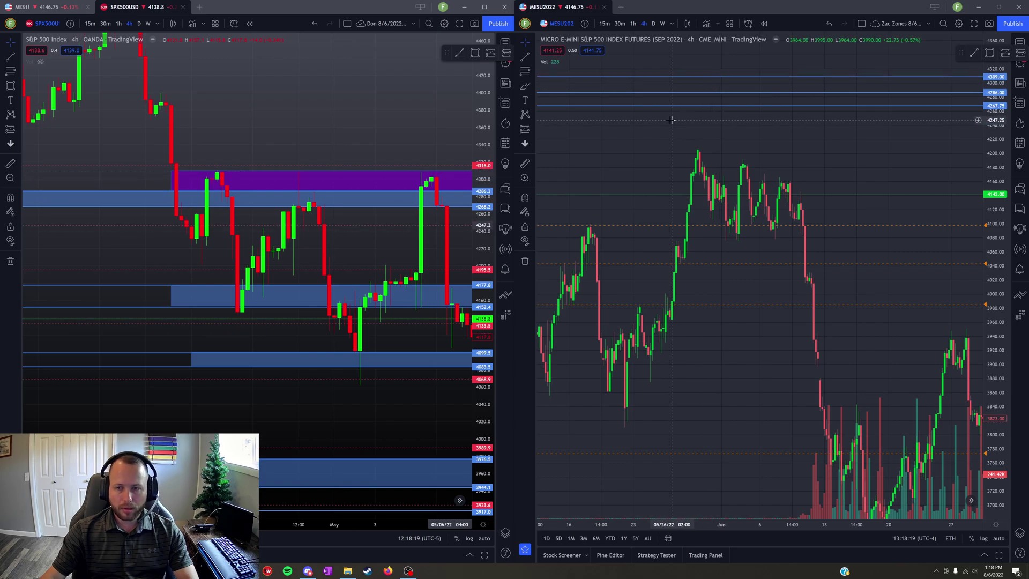
left_click_drag(655, 133, 930, 186)
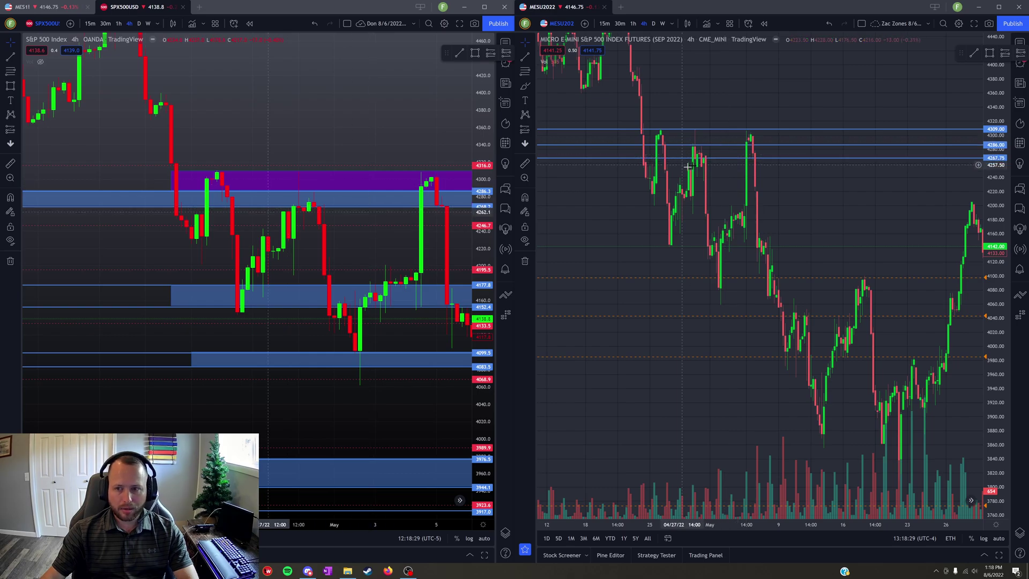
left_click_drag(729, 161, 787, 180)
scroll(787, 180, "up", 3)
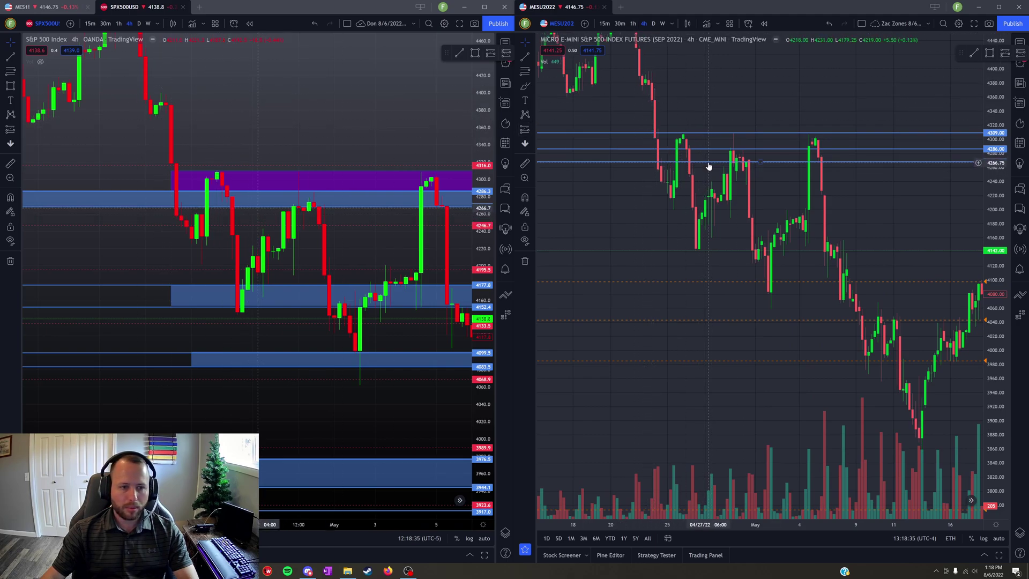
- Add horizontal lines to the MESU2022 chart at 4178.00, 4152.50, 4099.75, 4083.25, 3977.00 and 3944.50 for the edges of the next three blue zones
left_click_drag(854, 202, 694, 184)
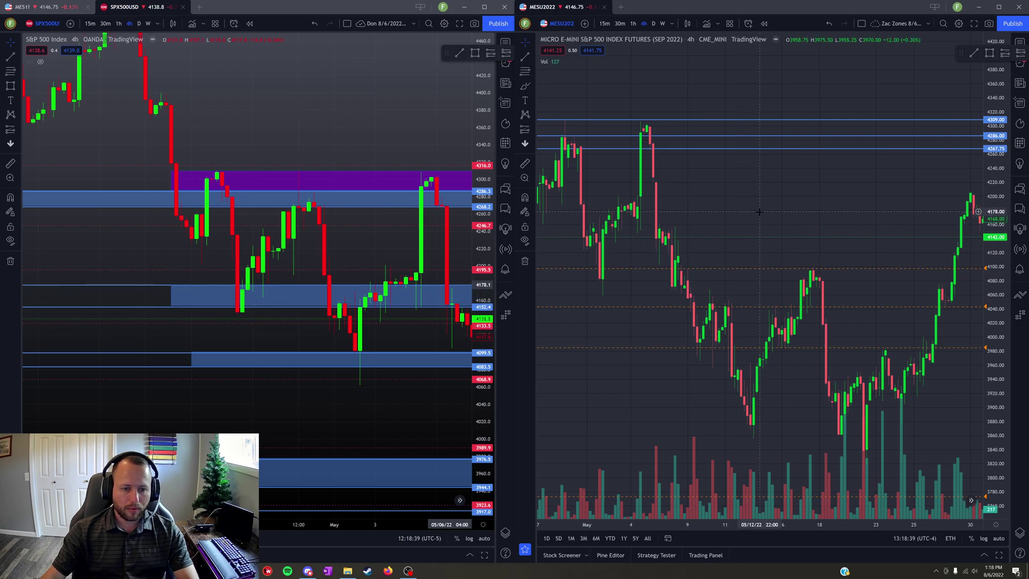
left_click(758, 230)
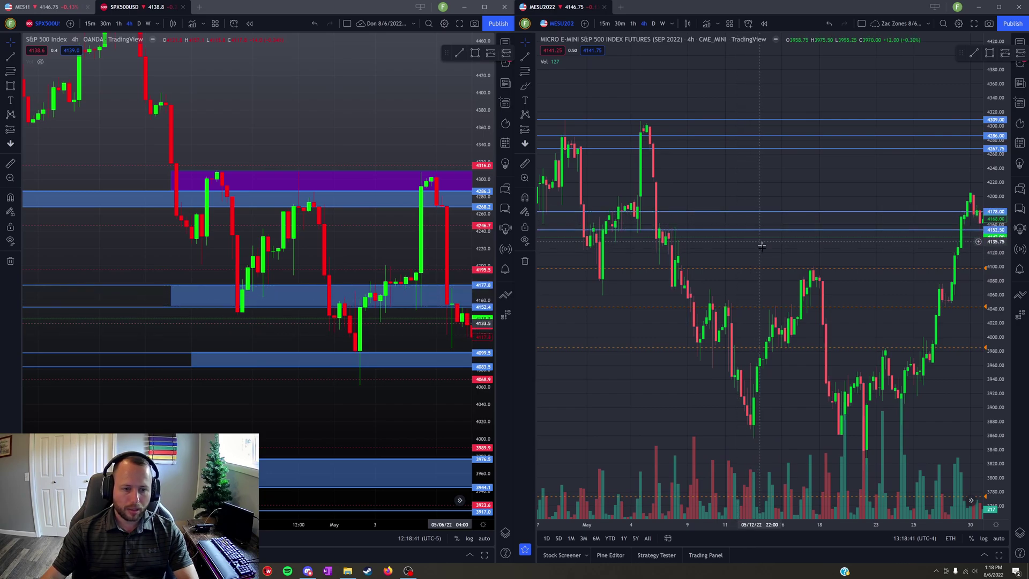
left_click(765, 266)
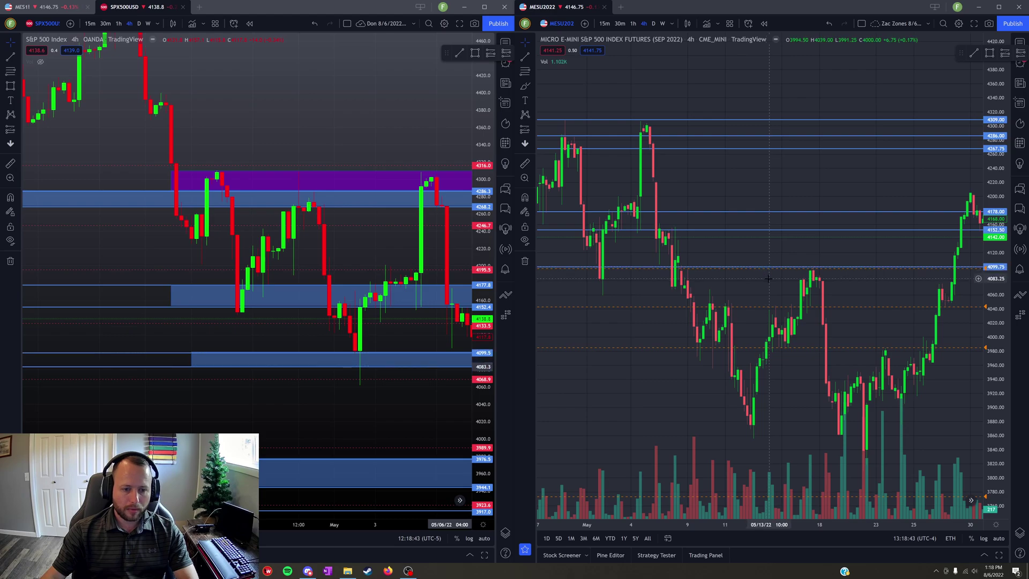
left_click(767, 279)
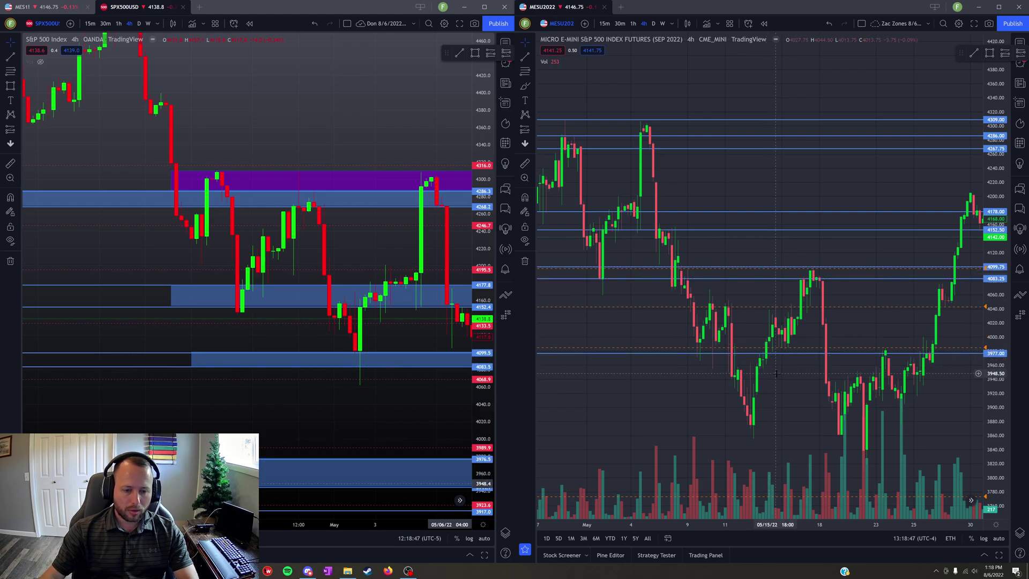
left_click(777, 377)
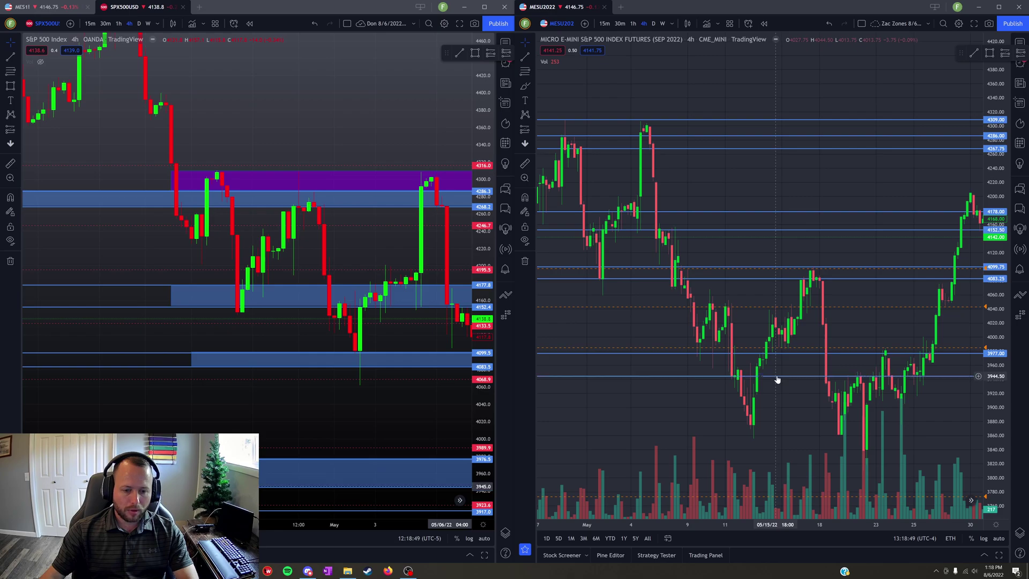
- Add horizontal lines to the MESU2022 chart at 3916.75, 3901.50, 3778.50 and 3745.00 for the edges of the next two blue zones down
left_click_drag(416, 373, 381, 253)
left_click_drag(891, 301, 849, 353)
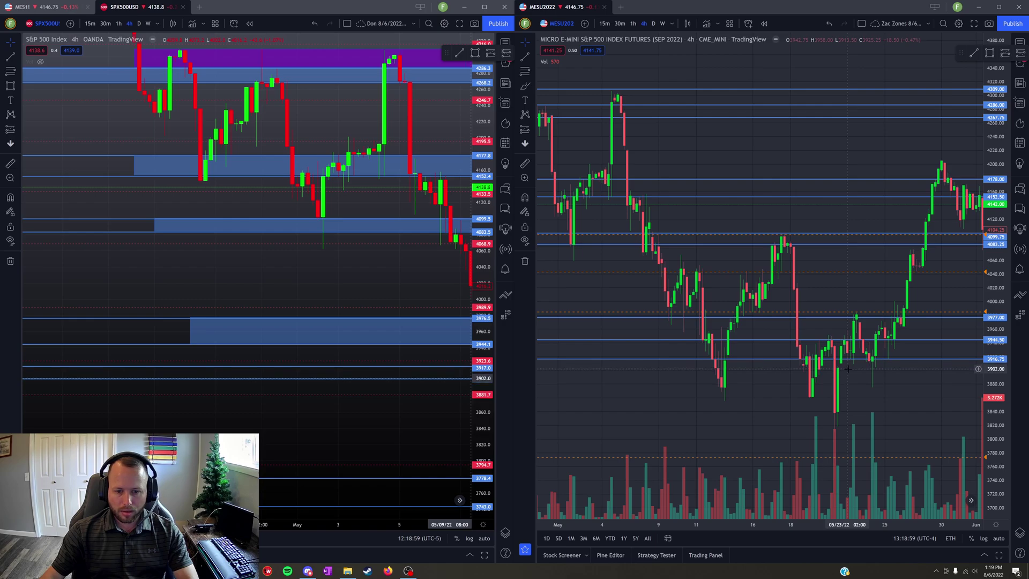
left_click_drag(847, 368, 789, 264)
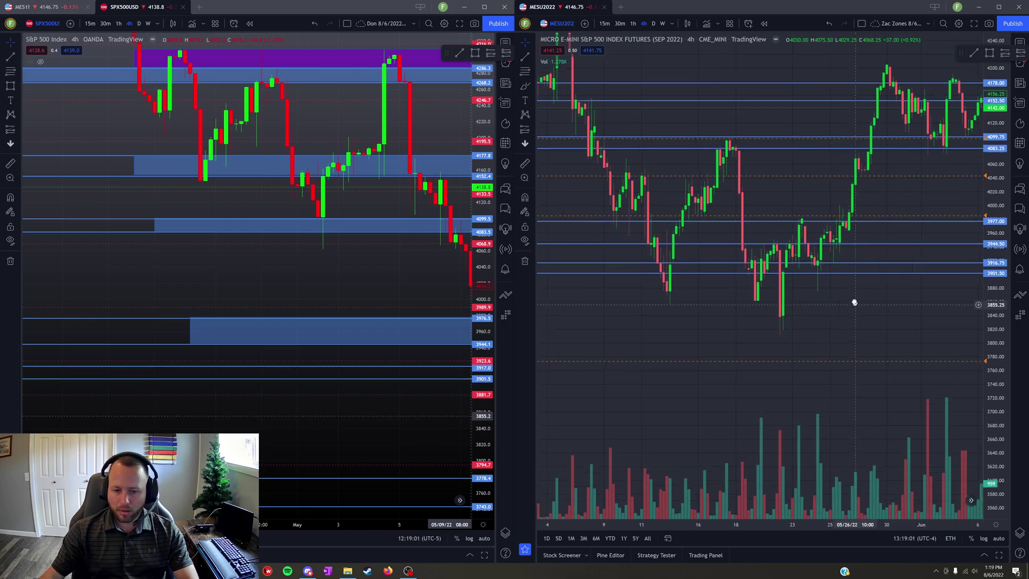
left_click_drag(453, 415, 411, 360)
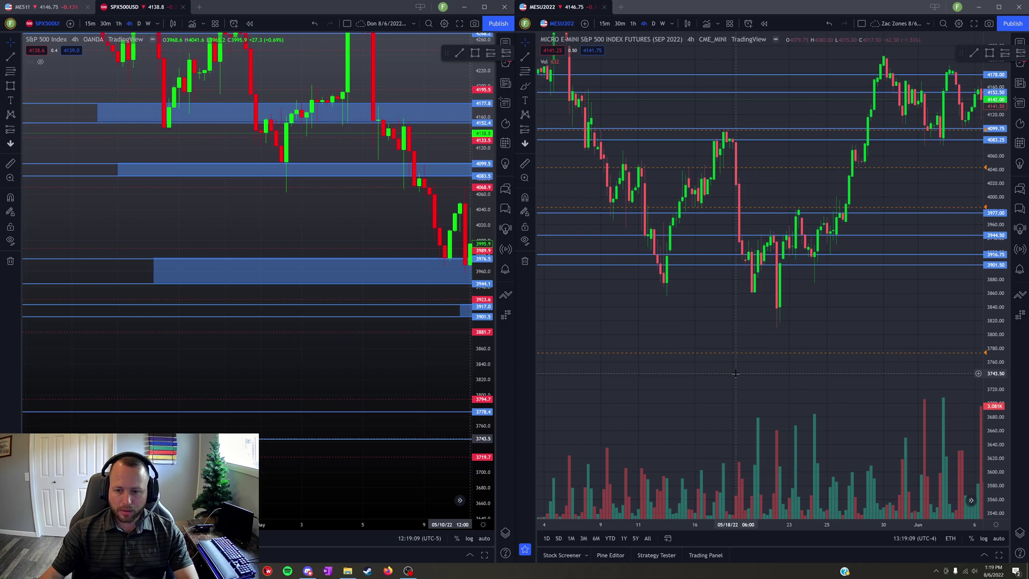
left_click(719, 349)
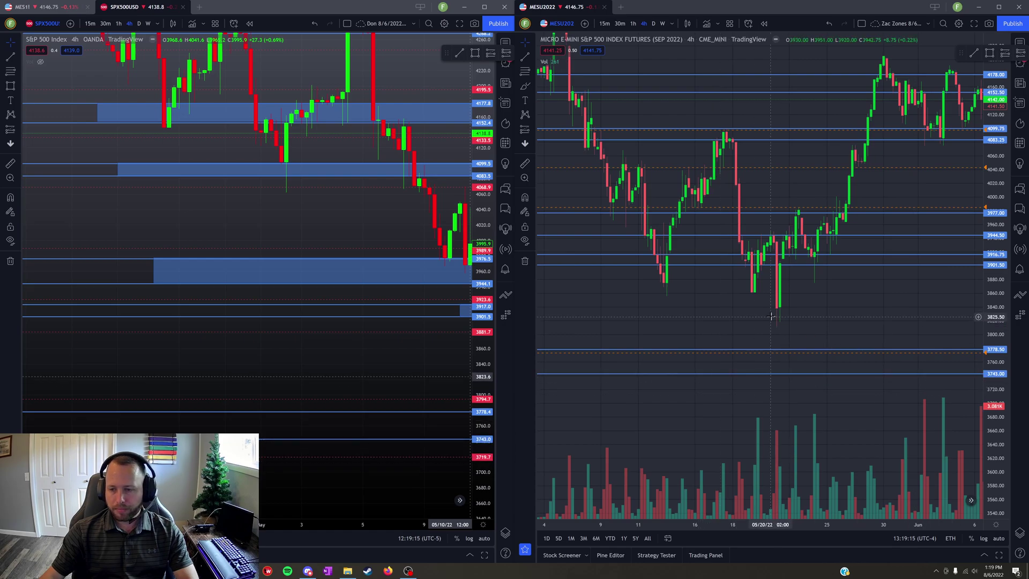
- Compare the June and July price action around the zones on the S&P 500 Index chart with the same price levels on the MESU2022 chart
left_click_drag(726, 302, 670, 328)
left_click_drag(359, 364, 62, 351)
left_click_drag(388, 354, 159, 342)
left_click_drag(313, 339, 36, 280)
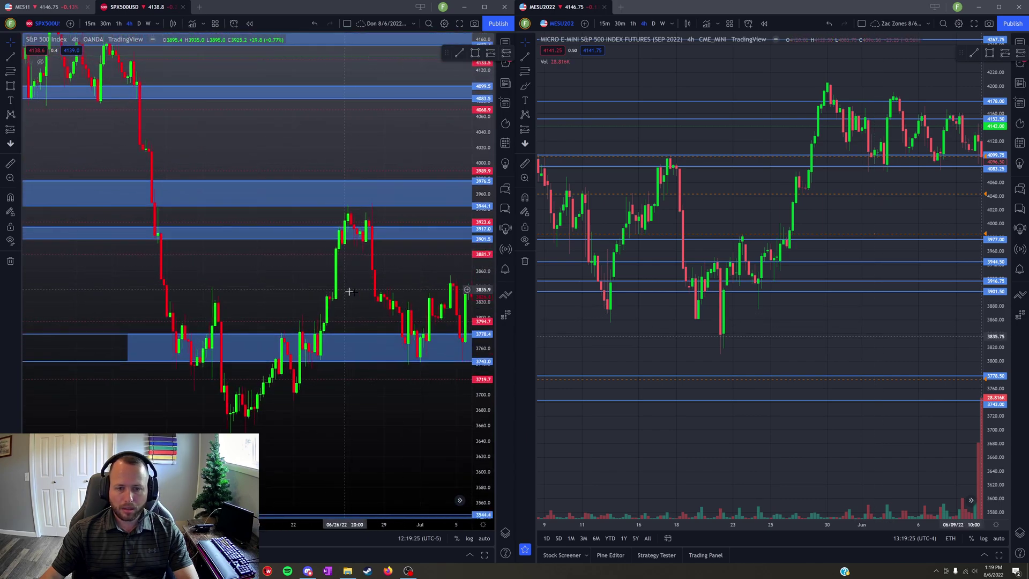
left_click_drag(396, 276, 140, 274)
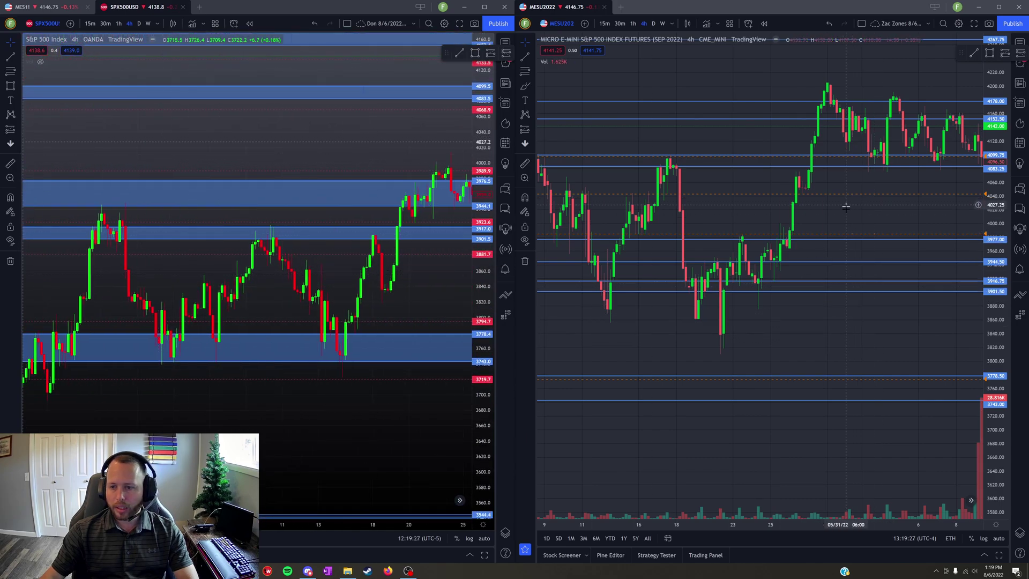
left_click_drag(842, 216, 873, 224)
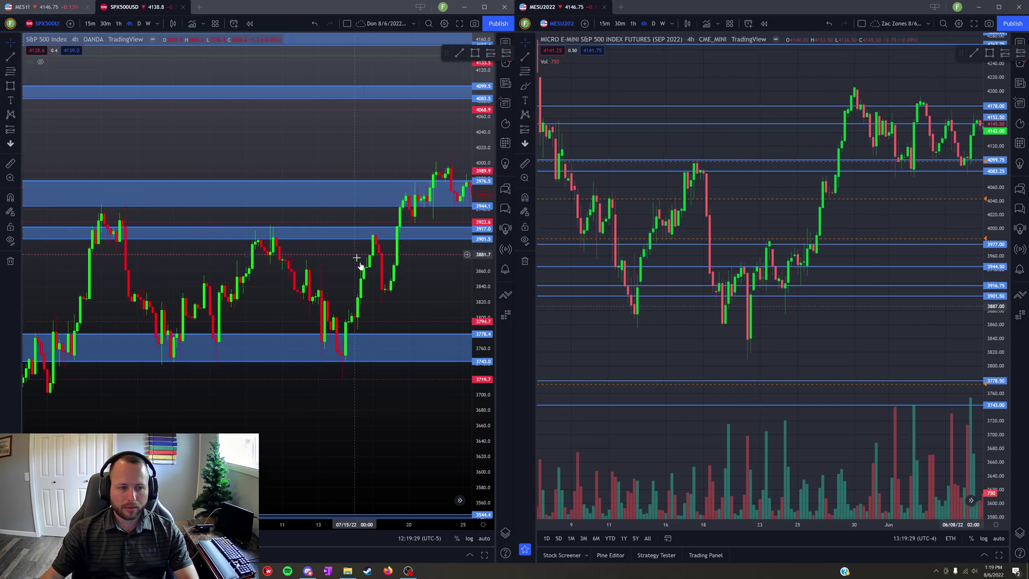
left_click_drag(761, 140, 814, 184)
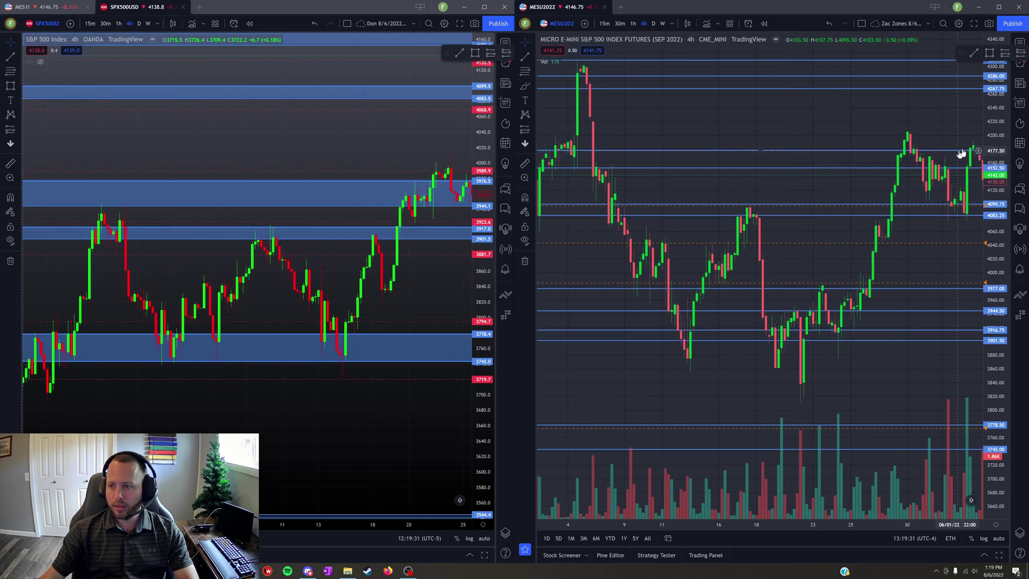
- Draw a rectangle between the 4309.00 and 4286.00 lines on the MESU2022 chart and apply the Speedbump drawing template to it
scroll(874, 219, "down", 3)
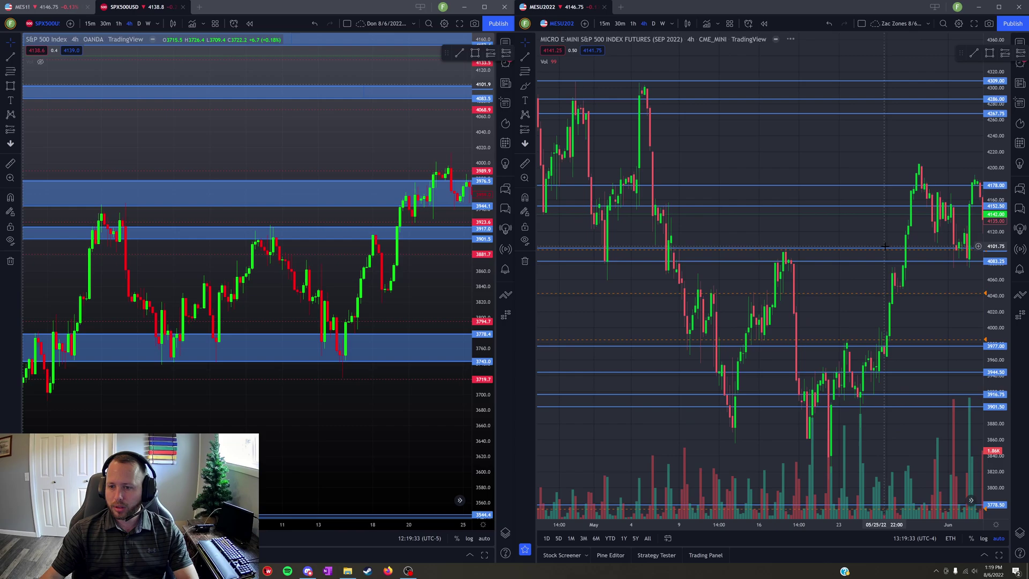
scroll(873, 219, "up", 3)
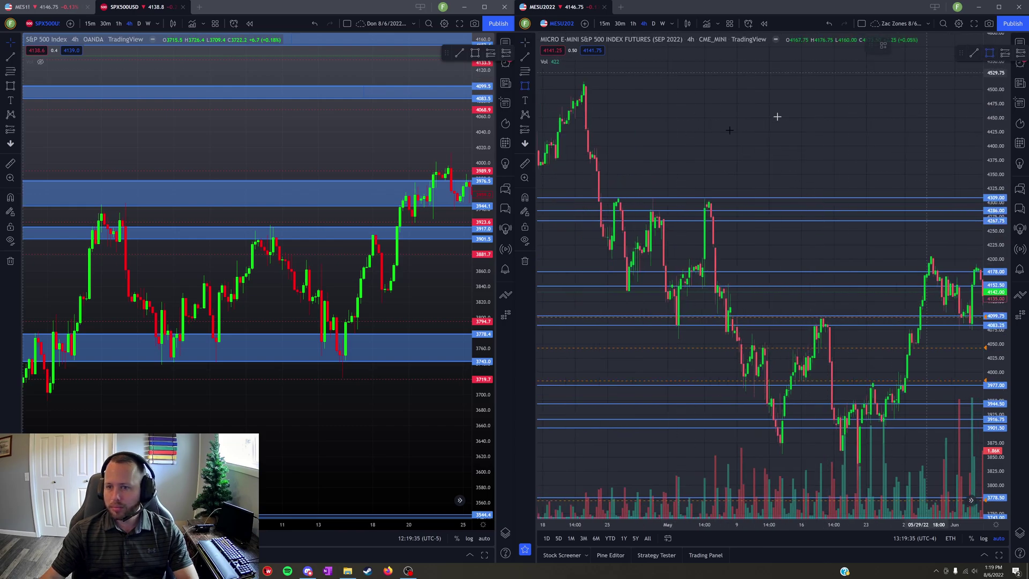
left_click(556, 198)
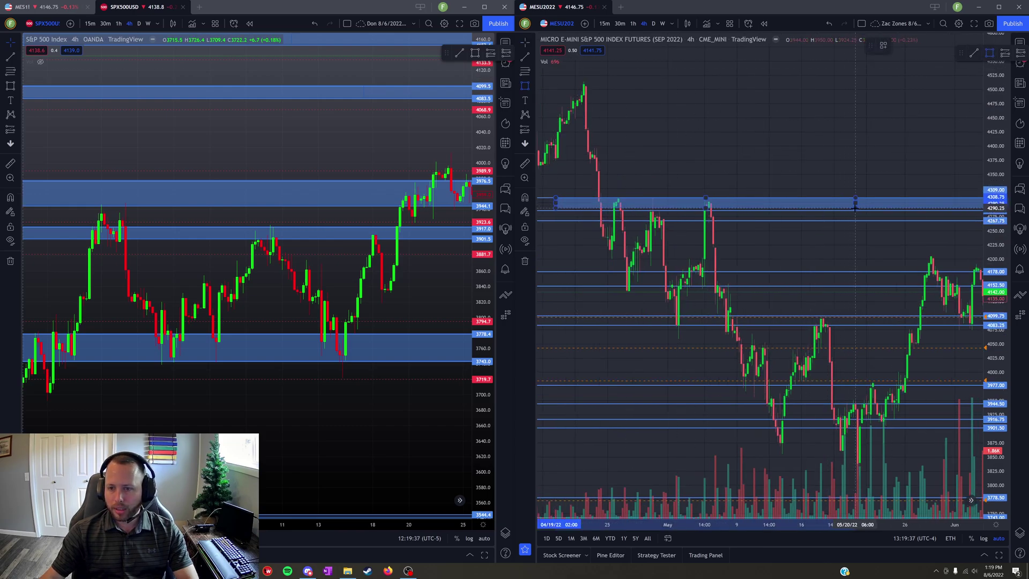
left_click(855, 210)
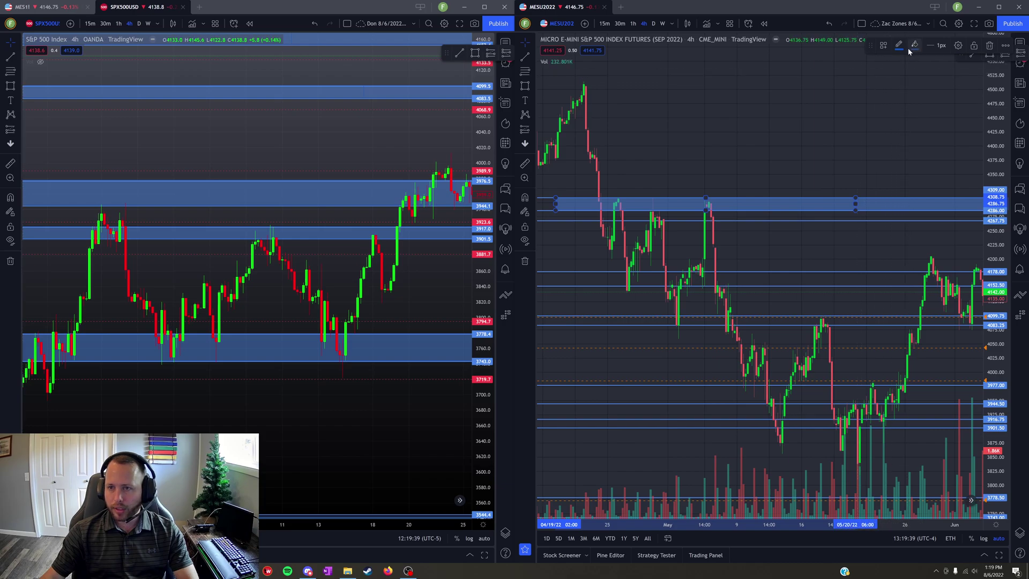
left_click(886, 47)
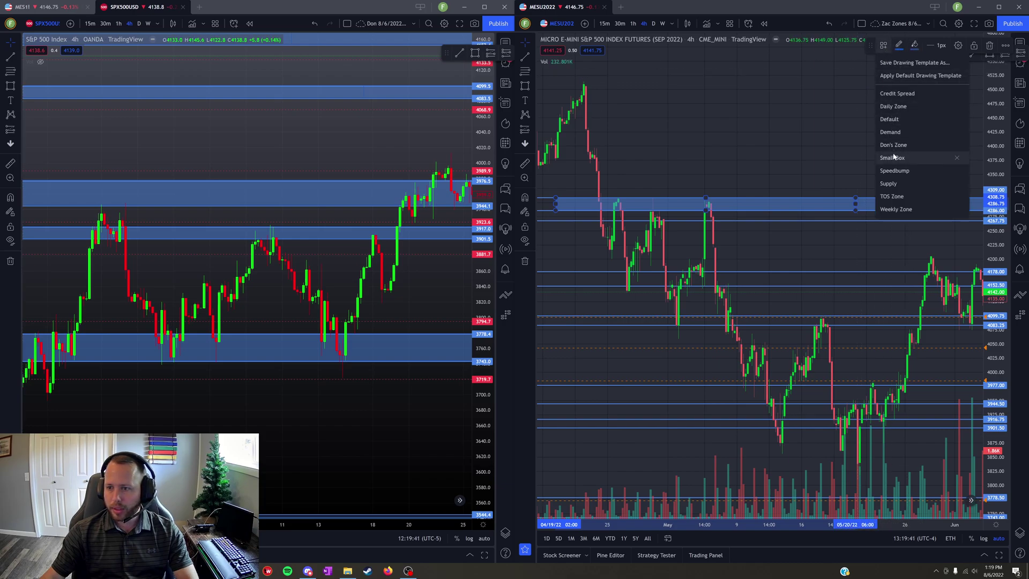
left_click(894, 170)
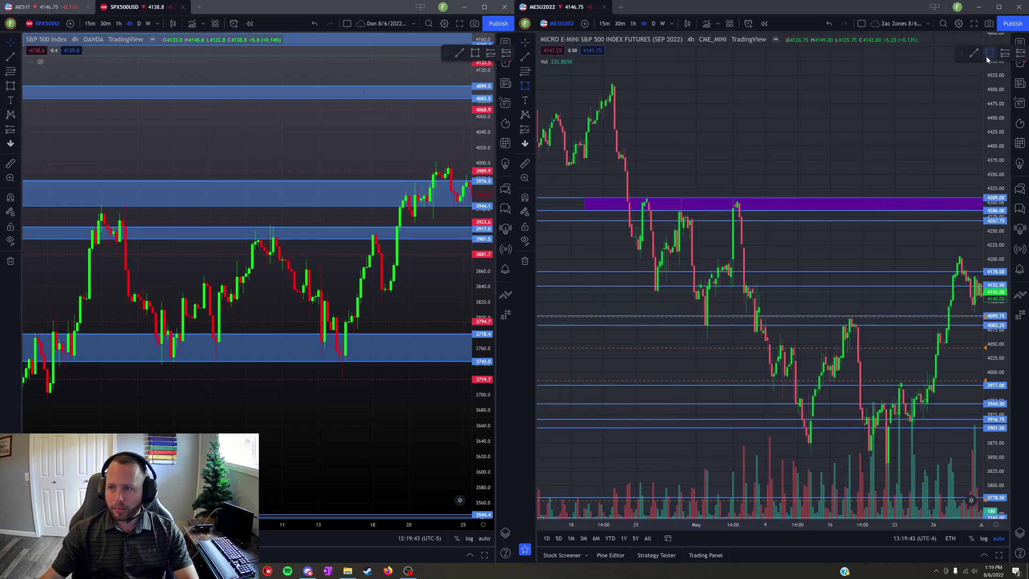
- Draw a rectangle between the 4286.00 and 4267.75 lines on the MESU2022 chart and apply the Daily Zone drawing template to it
mouse_move(579, 220)
left_mouse_down()
mouse_move(632, 208)
mouse_move(832, 212)
left_mouse_up()
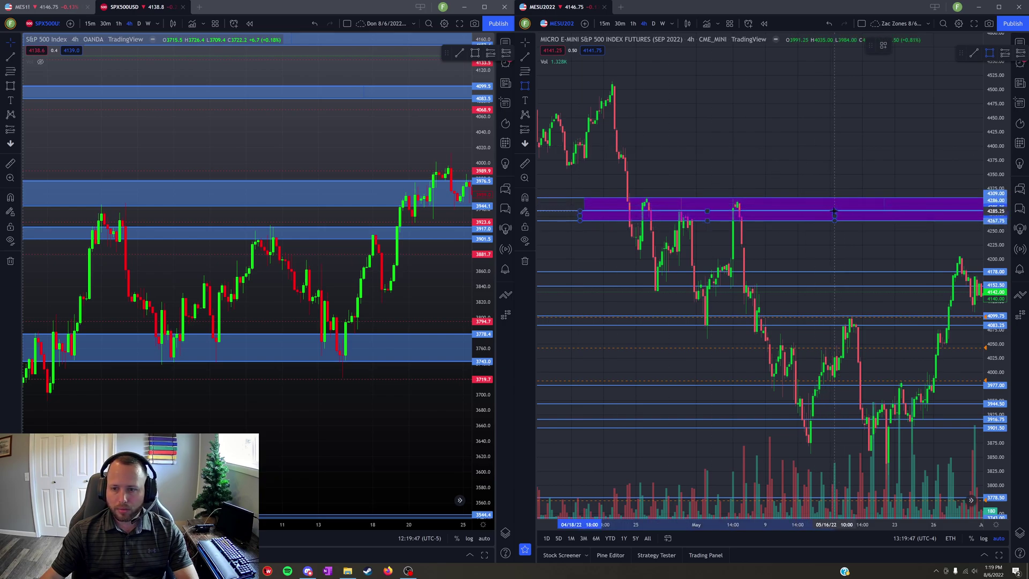
left_click(834, 211)
left_click(883, 46)
left_click(890, 107)
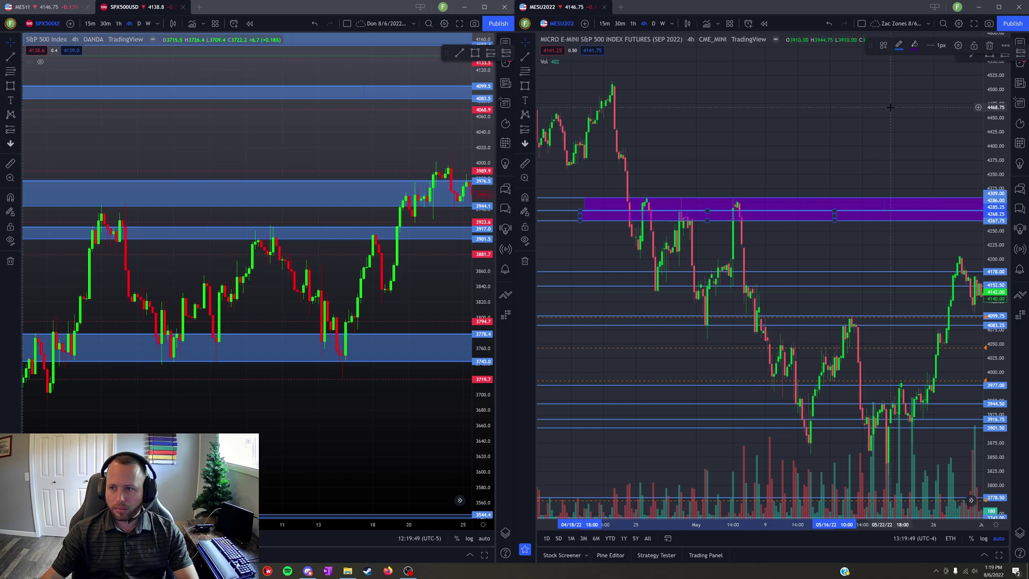
- Compare the S&P 500 Index chart's blue zones with the remaining unfilled line pairs on the MESU2022 chart
left_click_drag(890, 107, 836, 124)
left_click_drag(310, 149, 286, 169)
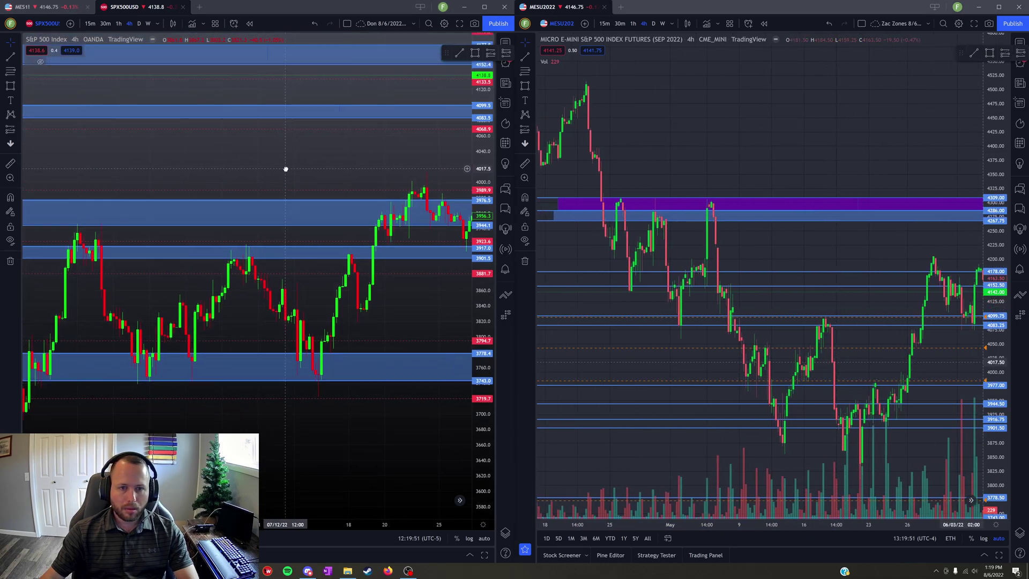
left_click_drag(488, 133, 483, 346)
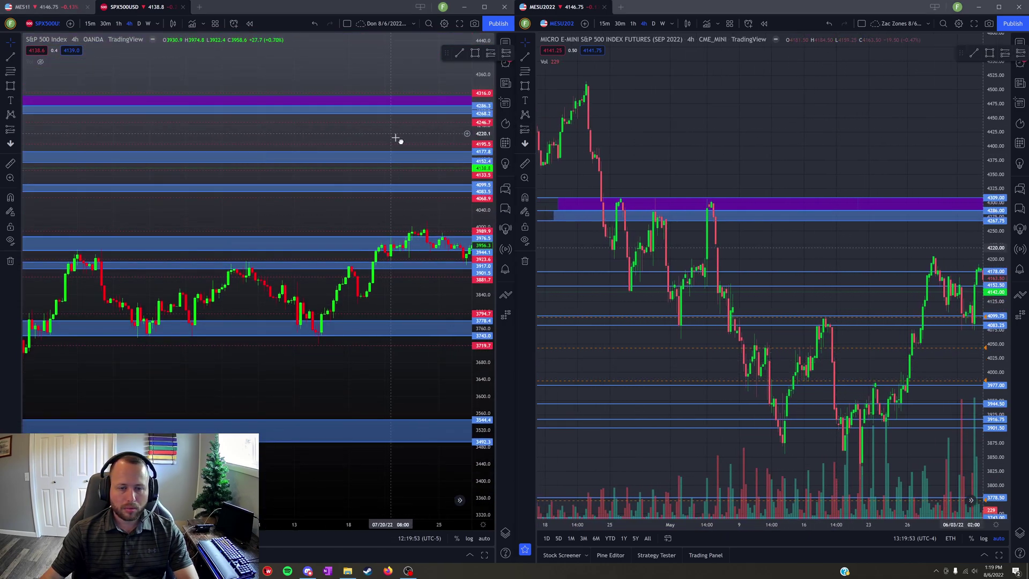
scroll(396, 139, "down", 4)
left_click_drag(780, 147, 639, 133)
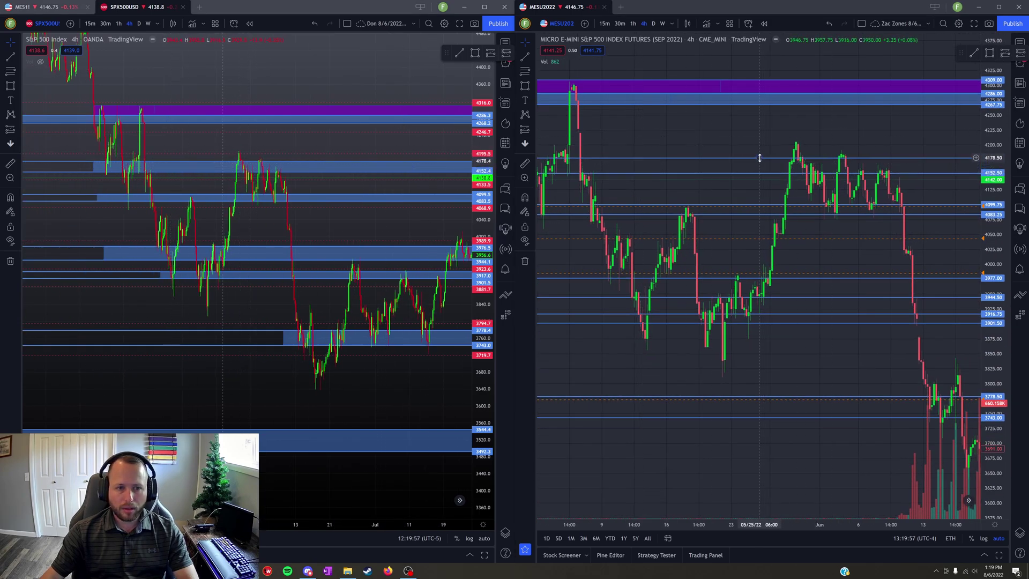
left_click_drag(757, 164, 754, 162)
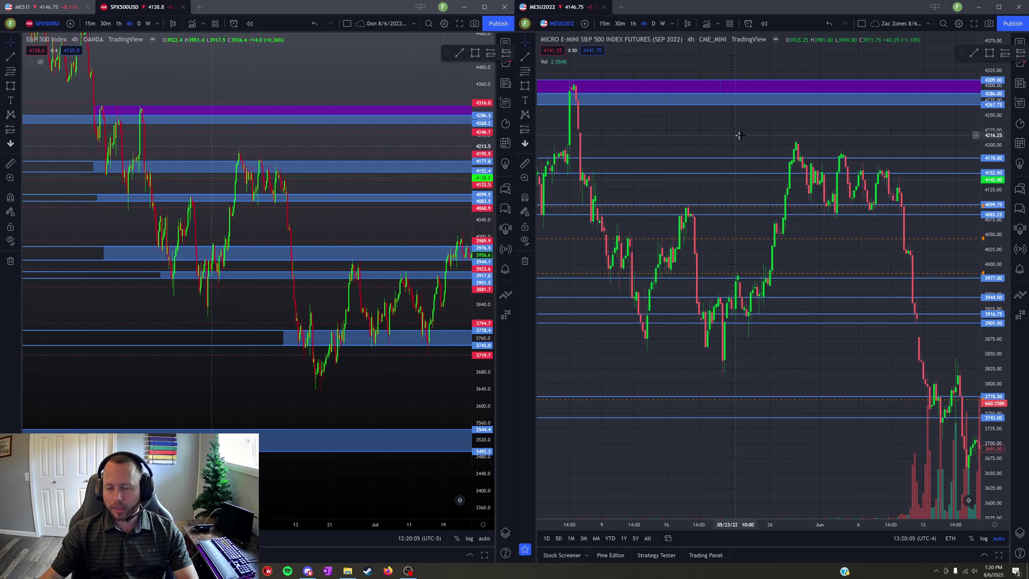
scroll(968, 72, "down", 3)
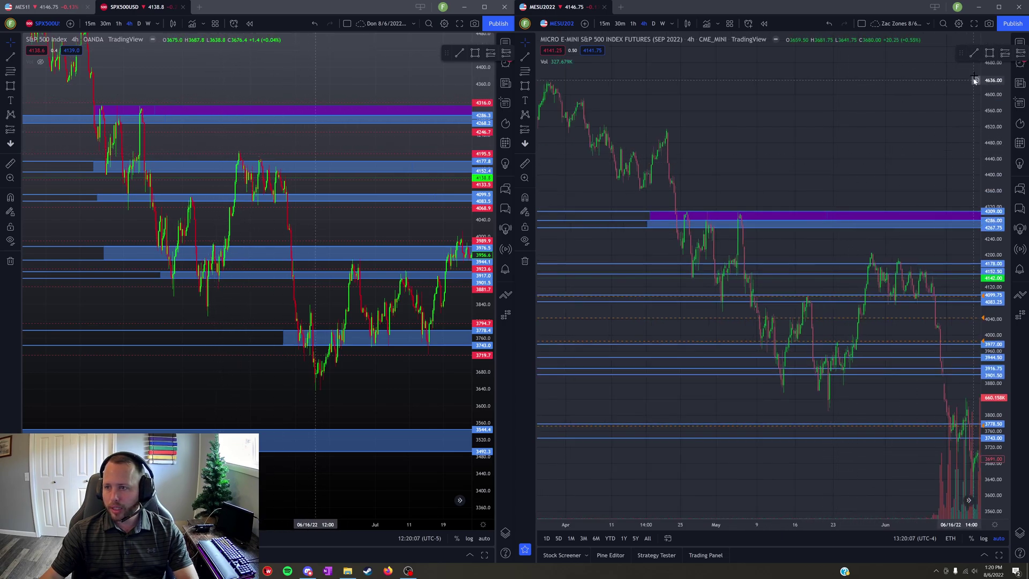
- Fill the area between the 4178.00 and 4152.50 lines with a blue rectangle, and move the drawing toolbar clear of the favourite shape tools
left_click_drag(994, 223, 984, 128)
left_click_drag(896, 164, 898, 110)
scroll(781, 189, "up", 4)
left_click_drag(781, 188, 832, 159)
left_click(989, 53)
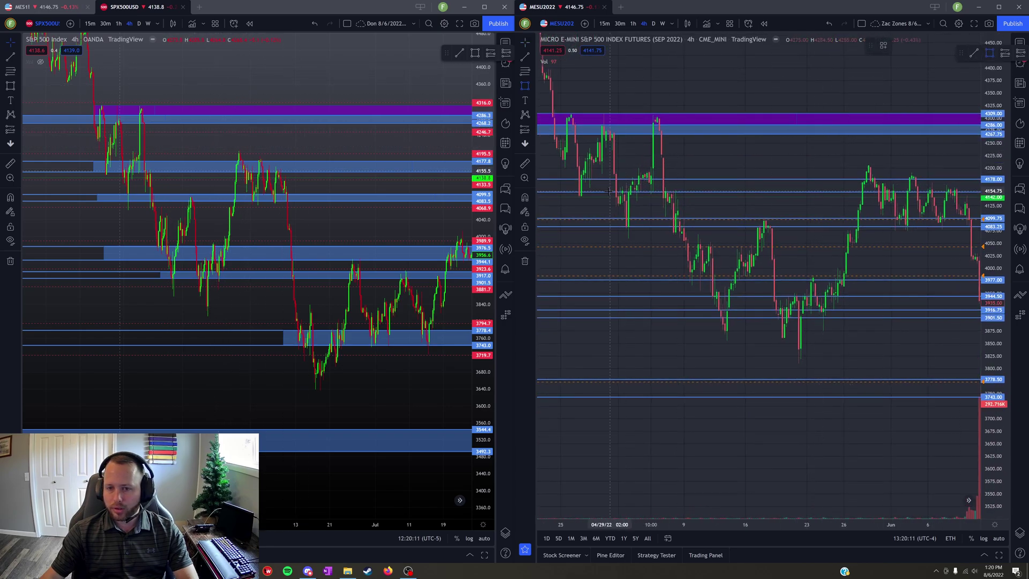
mouse_move(553, 191)
left_mouse_down()
mouse_move(777, 166)
mouse_move(776, 180)
left_mouse_up()
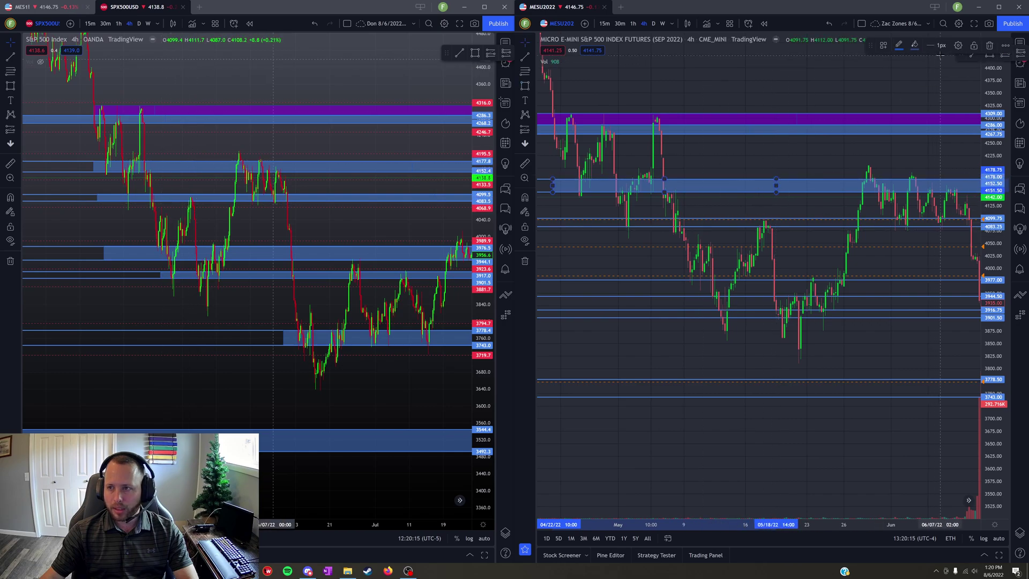
left_click_drag(873, 46, 718, 47)
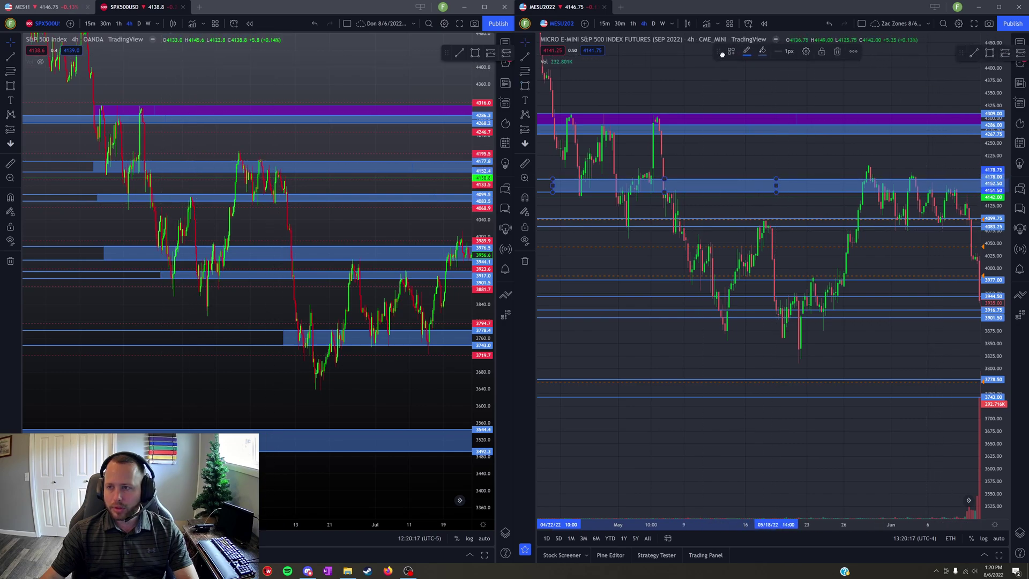
- Draw blue rectangles on the MESU2022 chart between the 4099.75 and 4083.25 lines and between the 3977.00 and 3944.50 lines
left_click(990, 53)
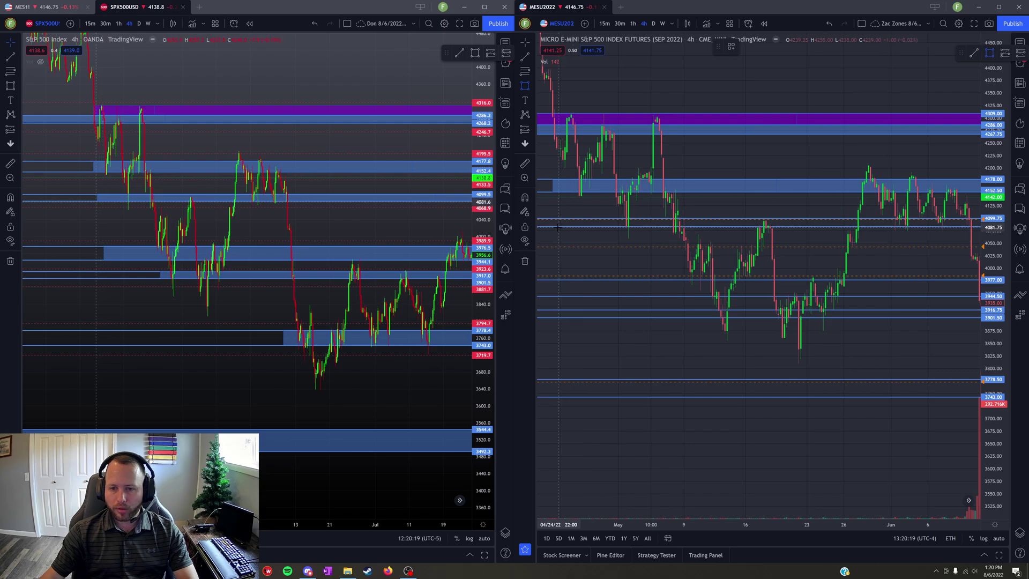
left_click_drag(554, 226, 850, 219)
left_click(850, 217)
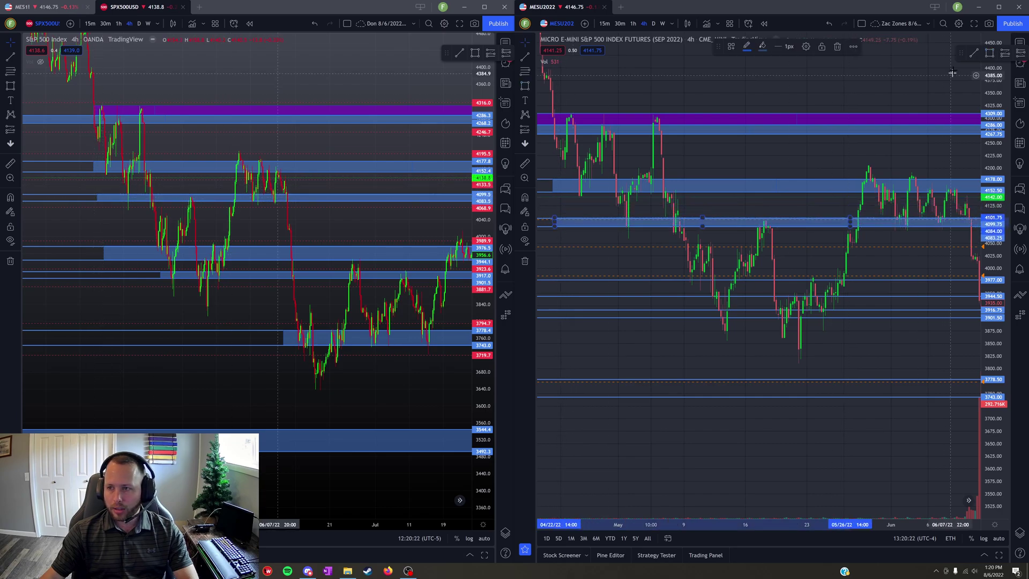
left_click(994, 51)
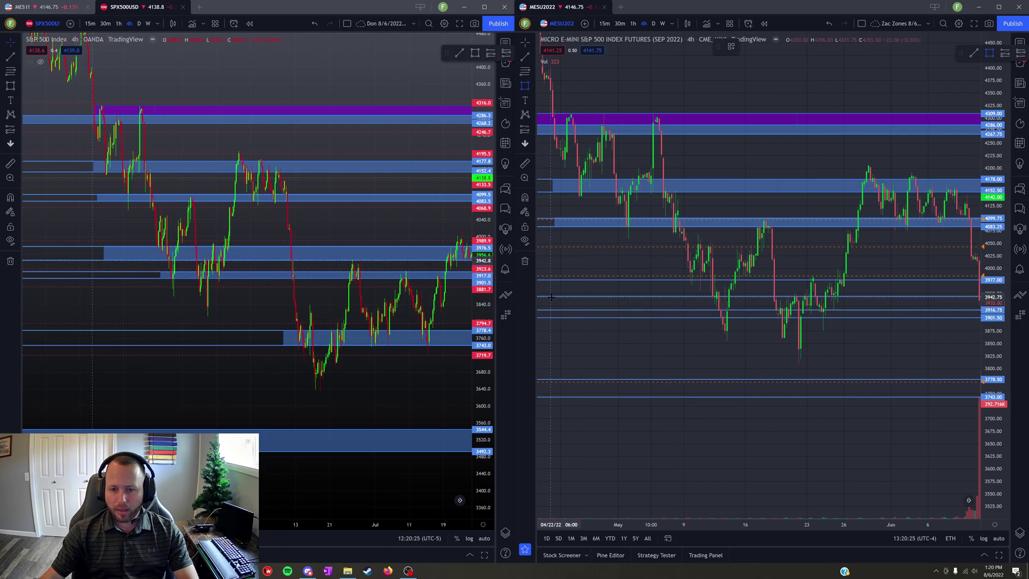
mouse_move(551, 297)
left_mouse_down()
mouse_move(884, 271)
mouse_move(884, 279)
left_mouse_up()
- Draw blue rectangles on the MESU2022 chart between the 3916.75 and 3901.50 lines and between the 3778.50 and 3743.00 lines
left_click(989, 53)
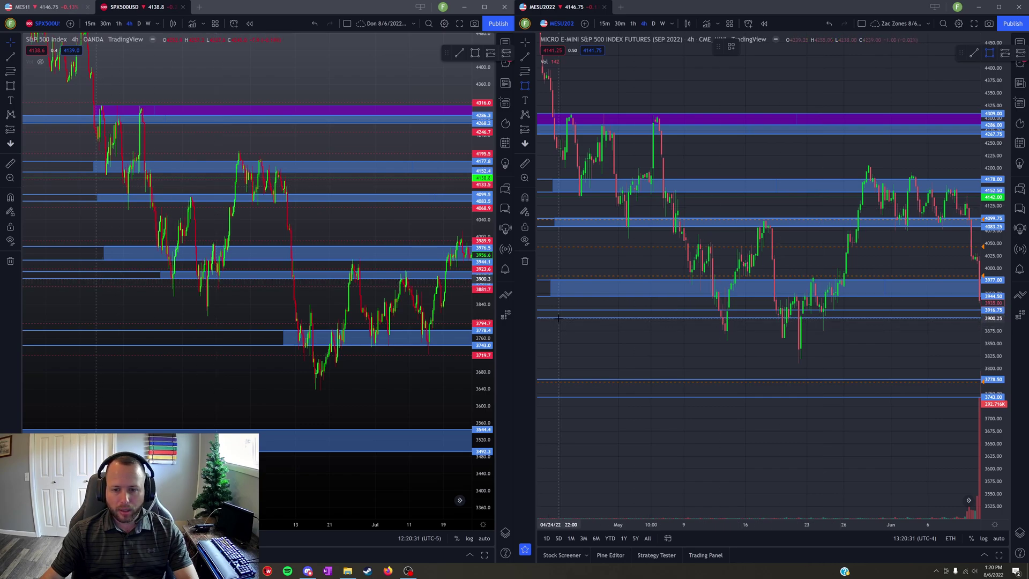
left_click_drag(558, 319, 858, 310)
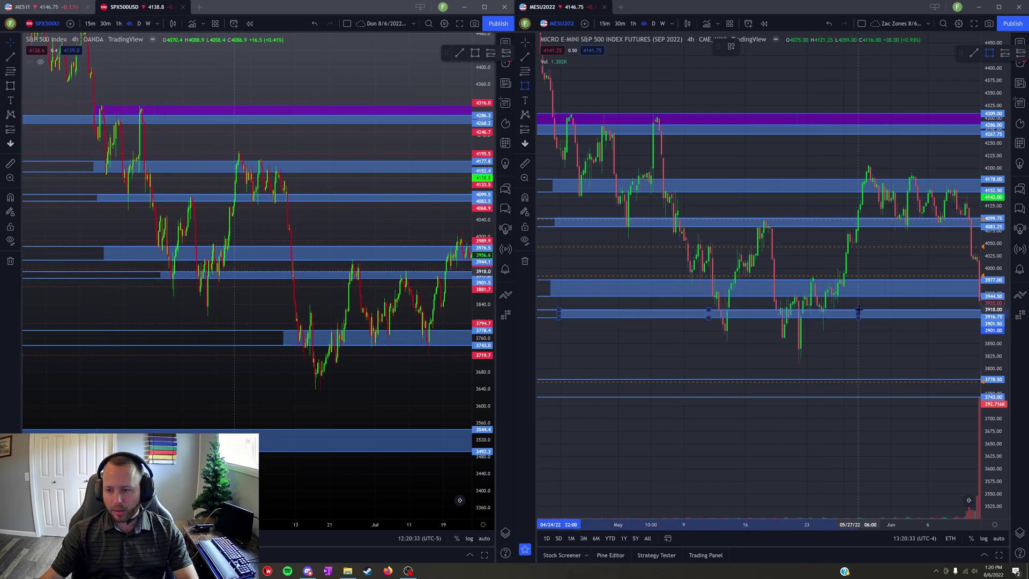
left_click(990, 56)
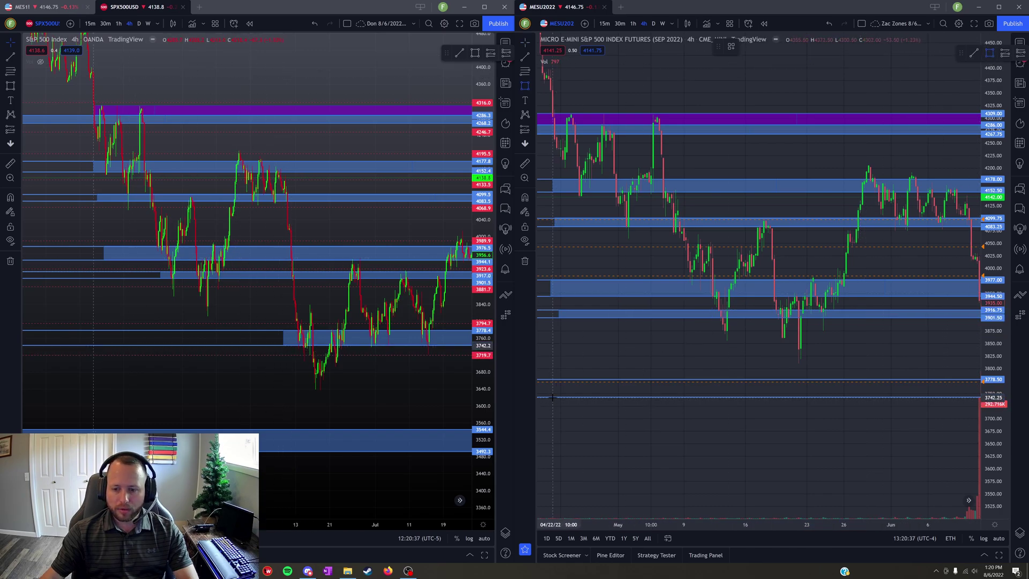
left_click_drag(552, 397, 913, 380)
- Review the filled MESU2022 zones against the June to August price action, ending close up on the latest candles
left_click_drag(911, 352, 589, 316)
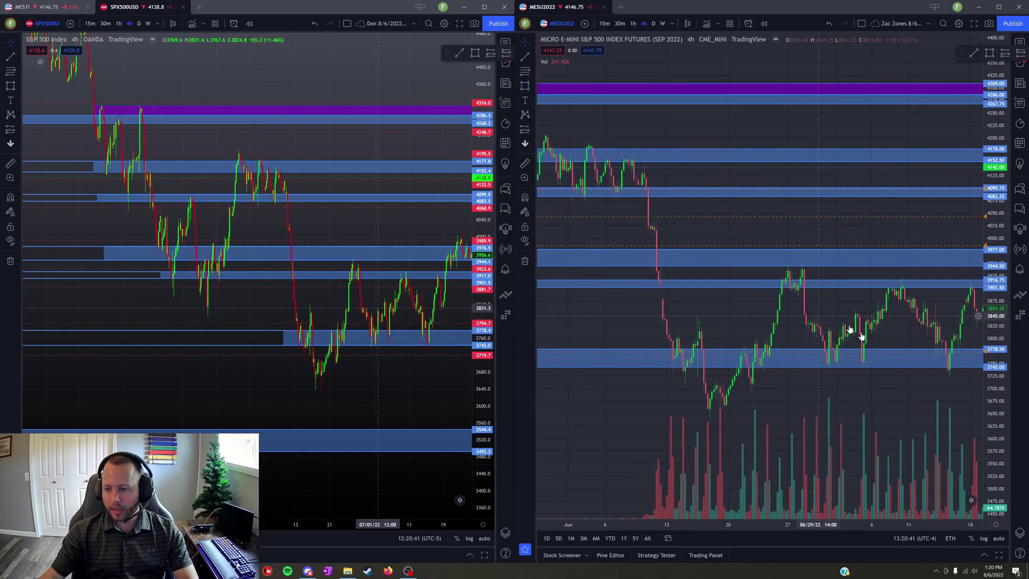
left_click_drag(896, 374, 662, 337)
left_click_drag(840, 290, 856, 309)
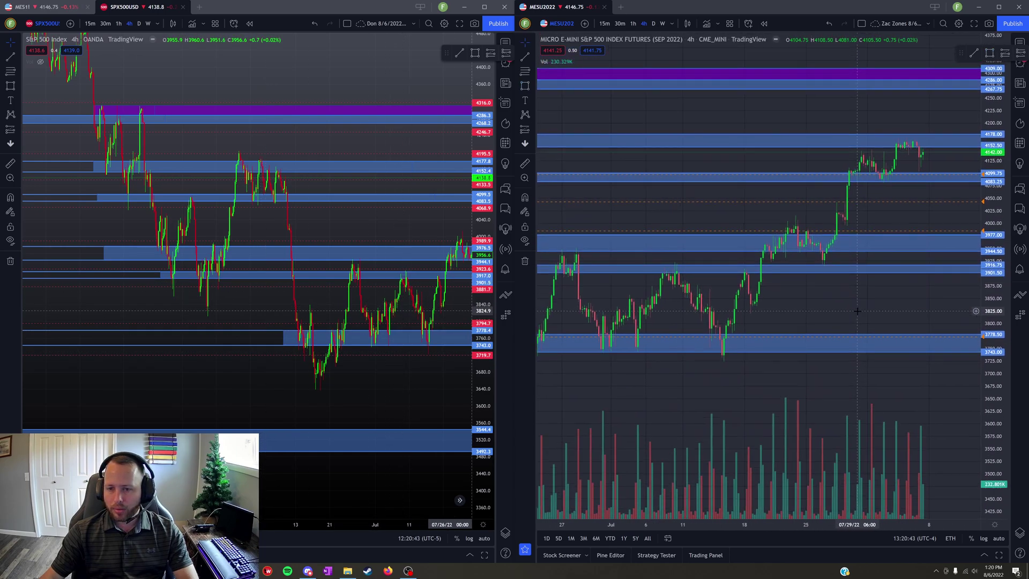
double_click(480, 301)
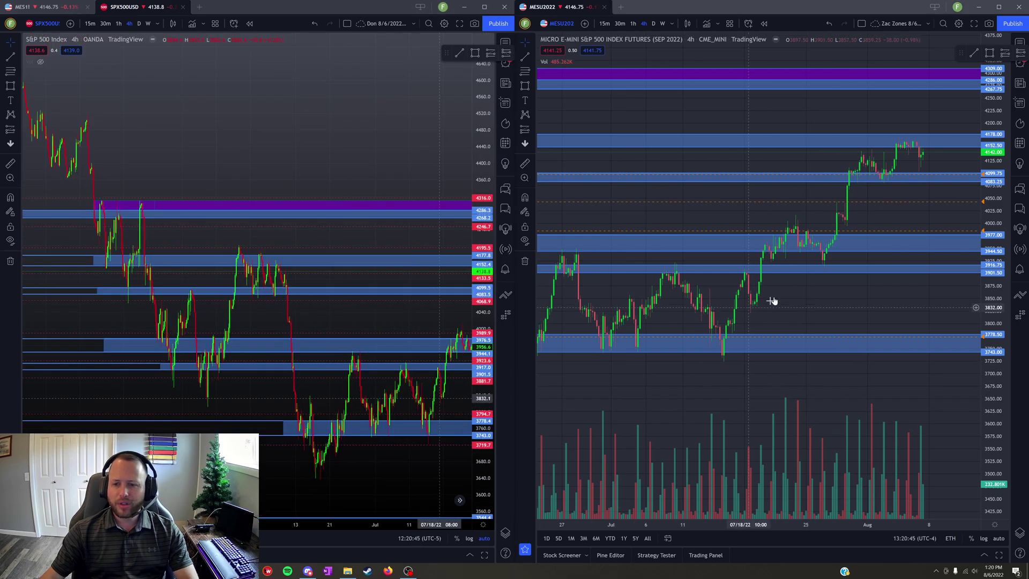
scroll(761, 301, "up", 3)
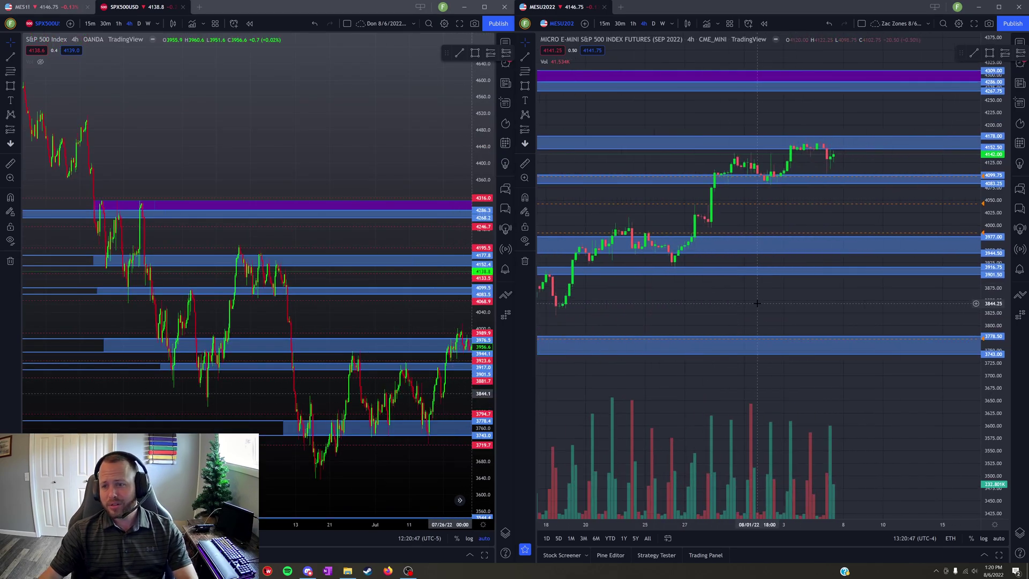
scroll(758, 204, "up", 3)
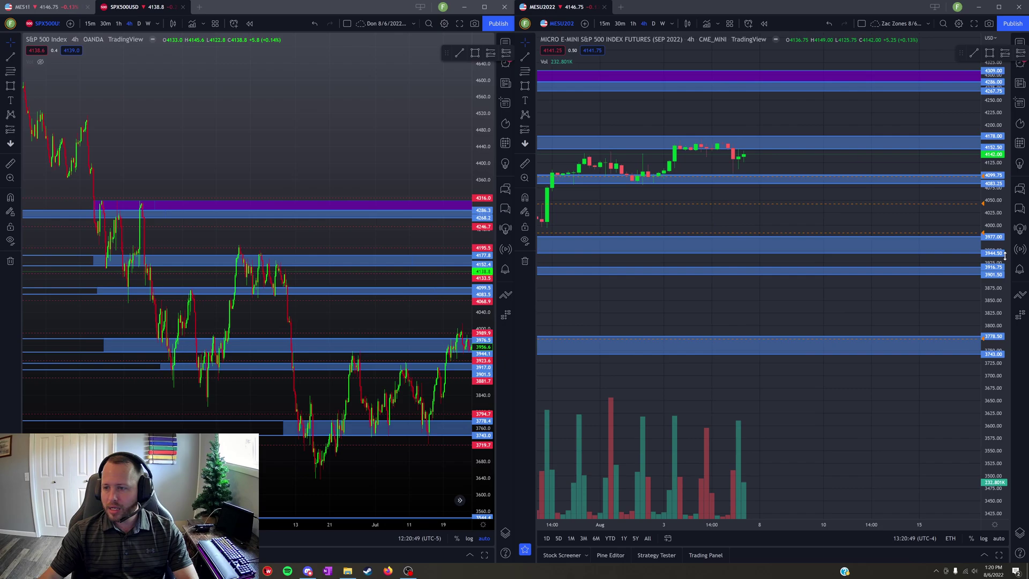
left_click_drag(1001, 278, 943, 21)
left_click_drag(715, 164, 833, 343)
scroll(810, 273, "up", 3)
left_click_drag(991, 296, 985, 107)
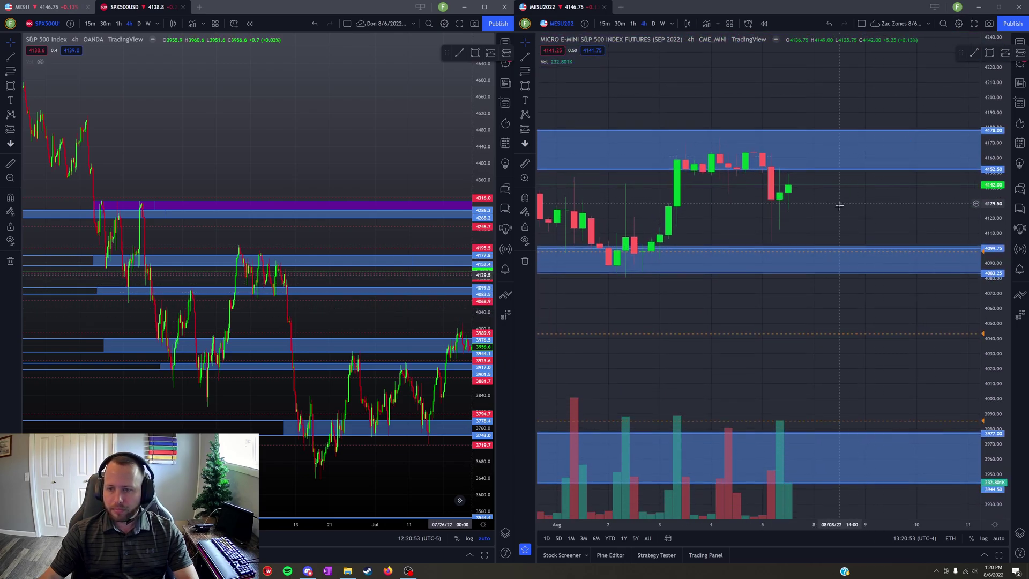
- Compare the early August candles on the S&P 500 Index and MESU2022 charts with the two zones nearest the current price
scroll(839, 205, "down", 3)
left_click_drag(342, 248, 190, 186)
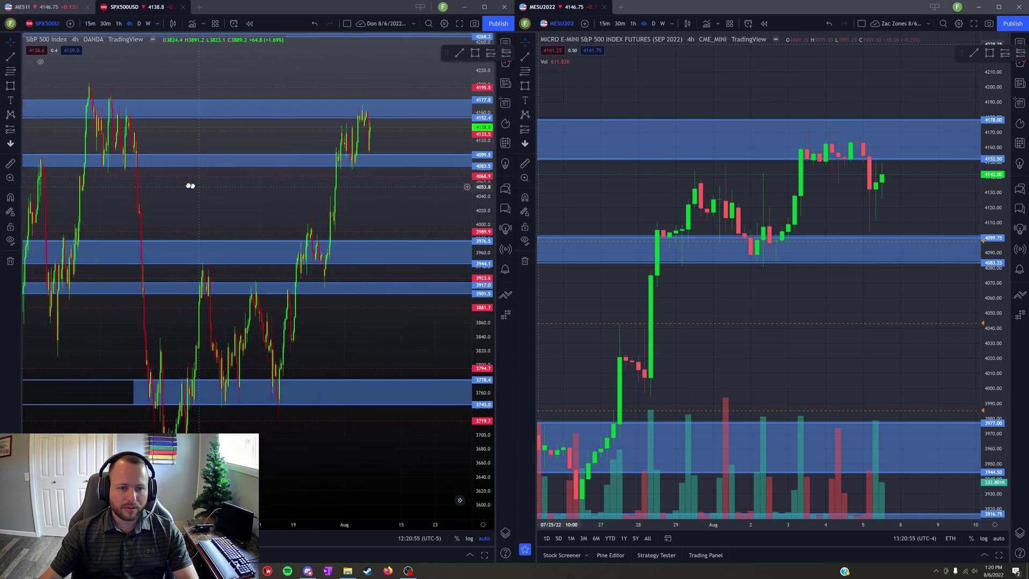
scroll(214, 190, "up", 5)
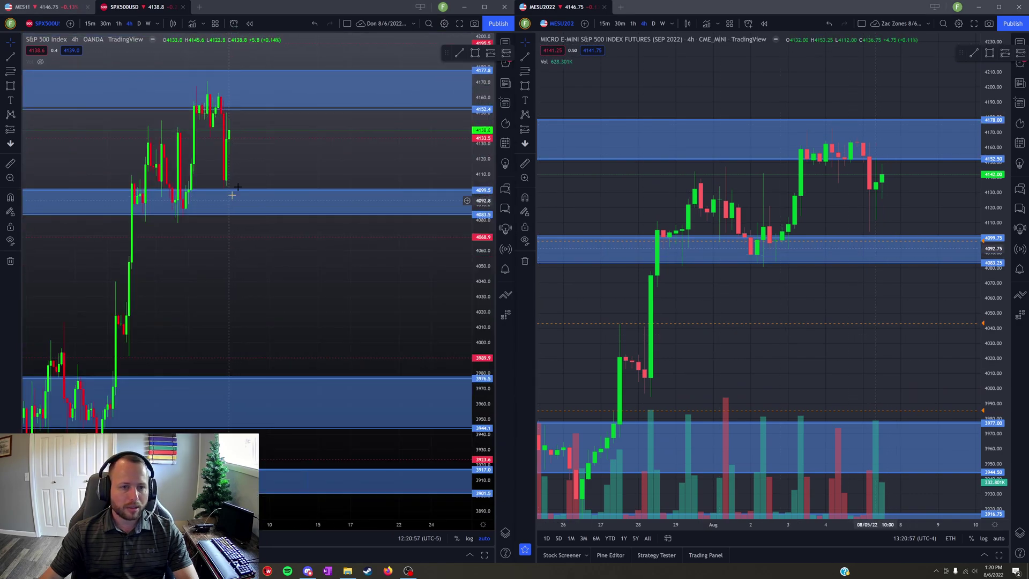
left_click_drag(271, 180, 471, 159)
scroll(422, 158, "up", 6)
scroll(374, 210, "down", 1)
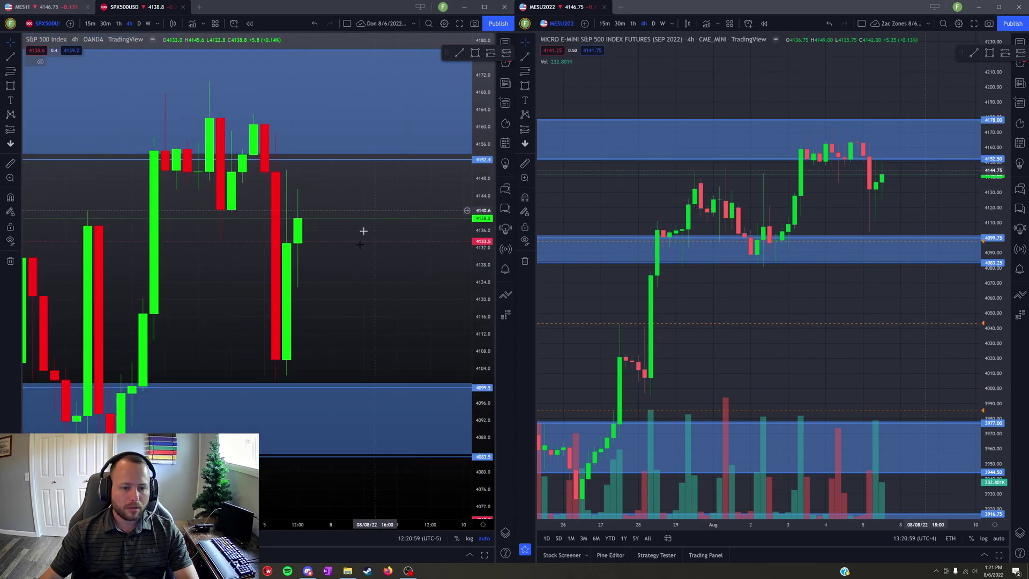
- Examine the latest S&P 500 Index candles between the zones bordered by the 4152.4 and 4099.5 lines
scroll(356, 387, "down", 6)
scroll(357, 386, "up", 5)
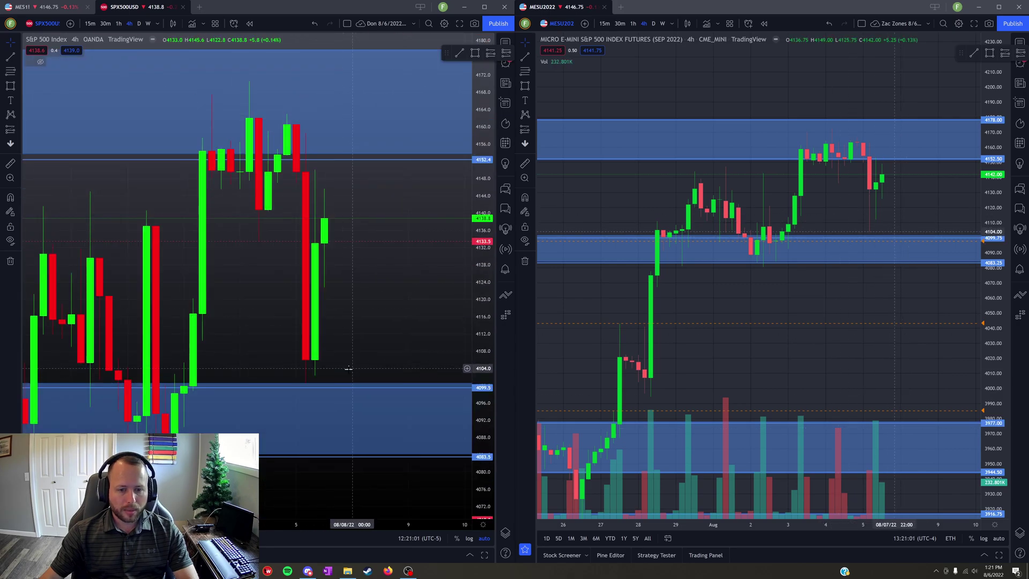
left_click(352, 386)
scroll(279, 176, "down", 5)
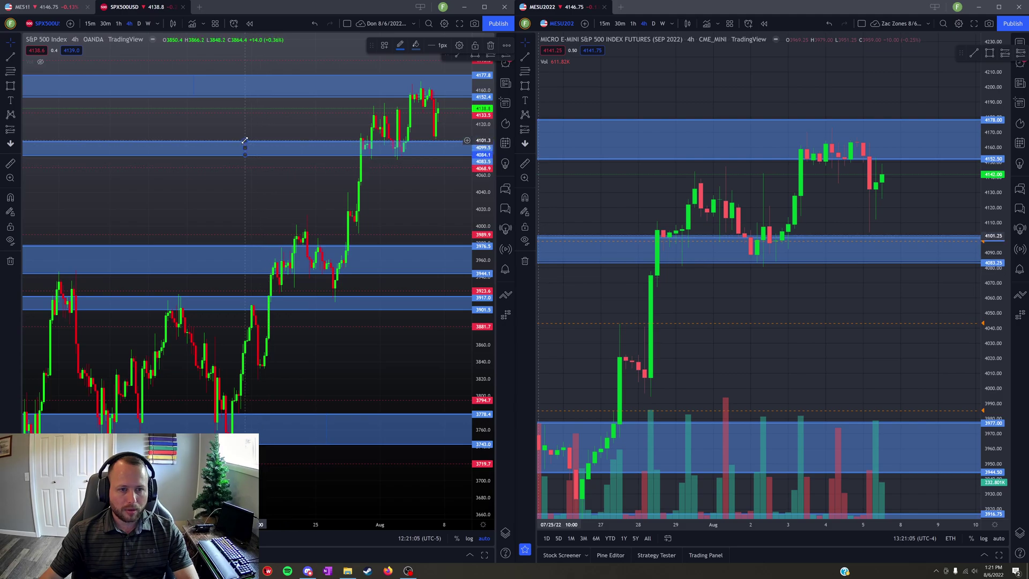
left_click_drag(244, 141, 244, 156)
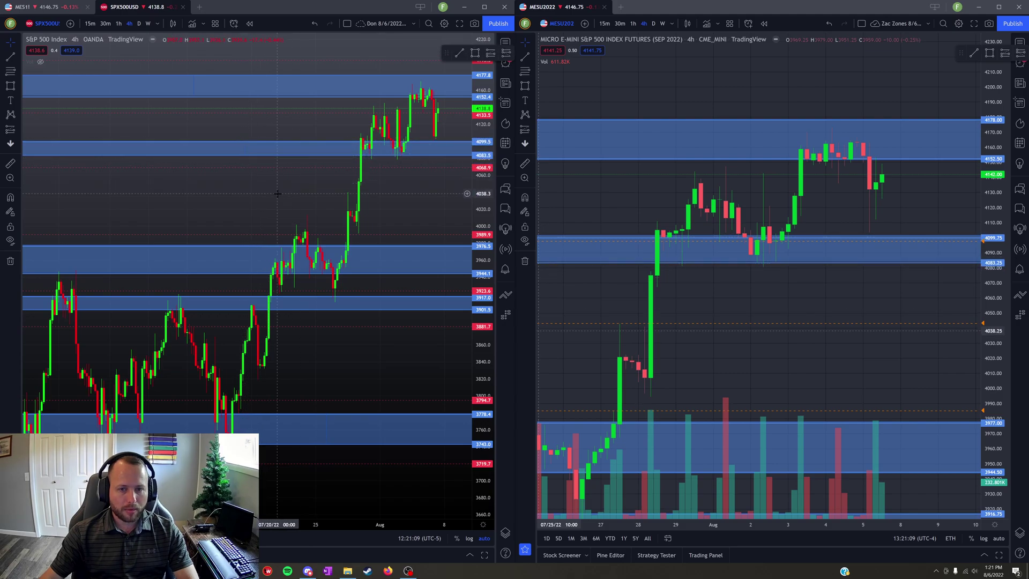
scroll(322, 182, "up", 6)
scroll(395, 182, "up", 4)
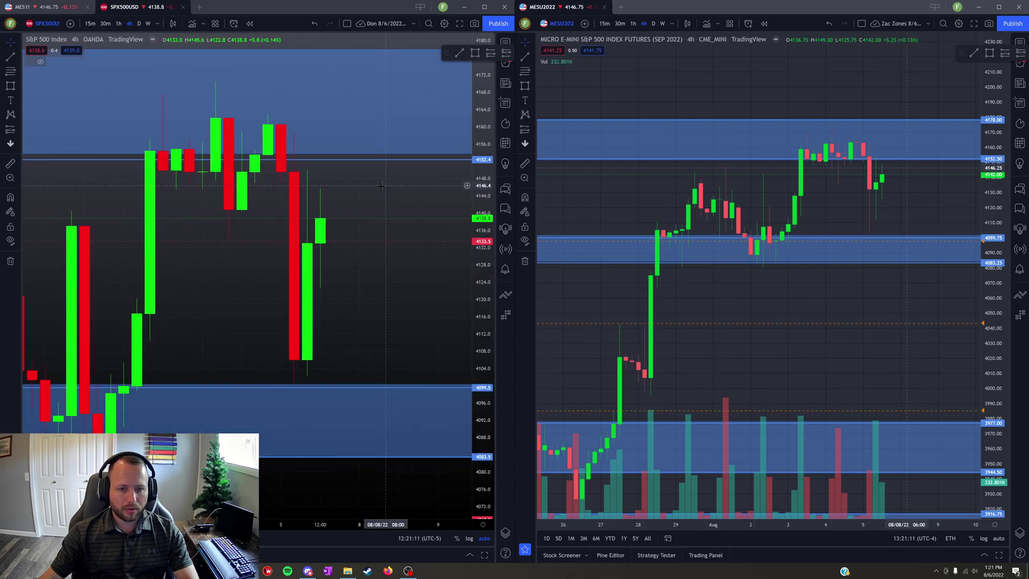
left_click_drag(400, 222, 416, 323)
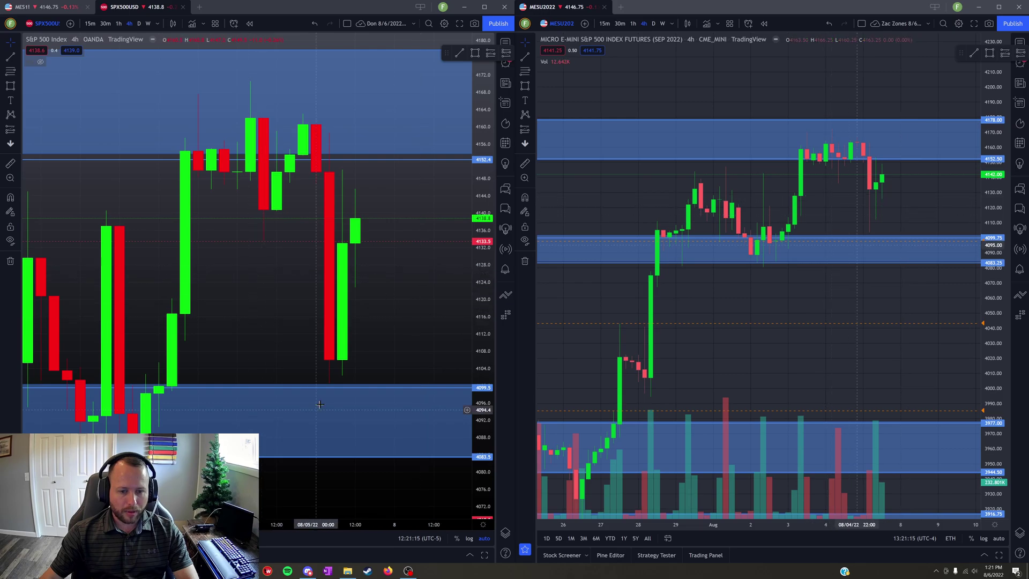
left_click_drag(317, 384, 320, 389)
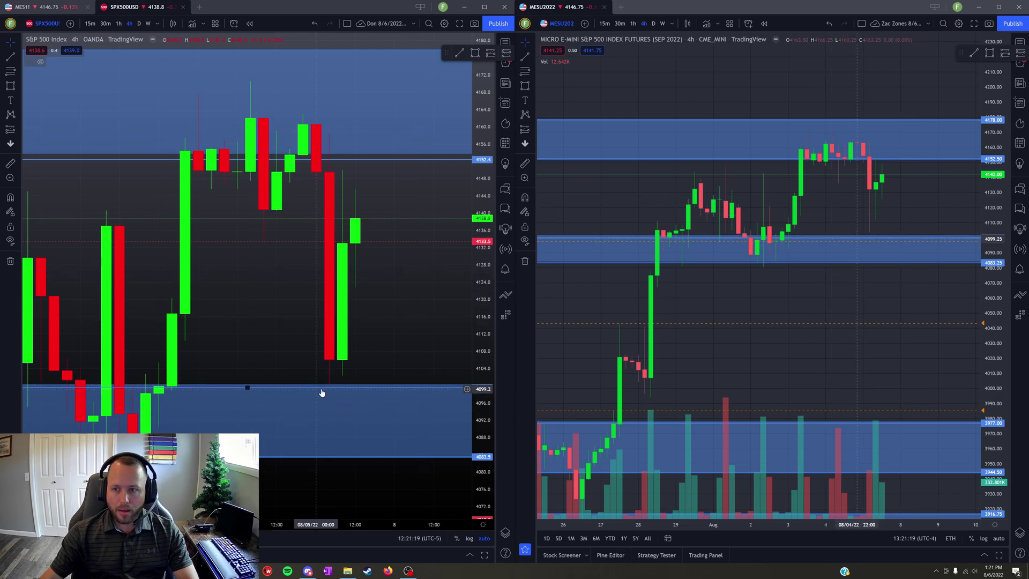
- Add a horizontal line at 4195.50 above the top zone on the MESU2022 chart, styled as a 1 px red dotted line
left_click_drag(996, 130, 992, 143)
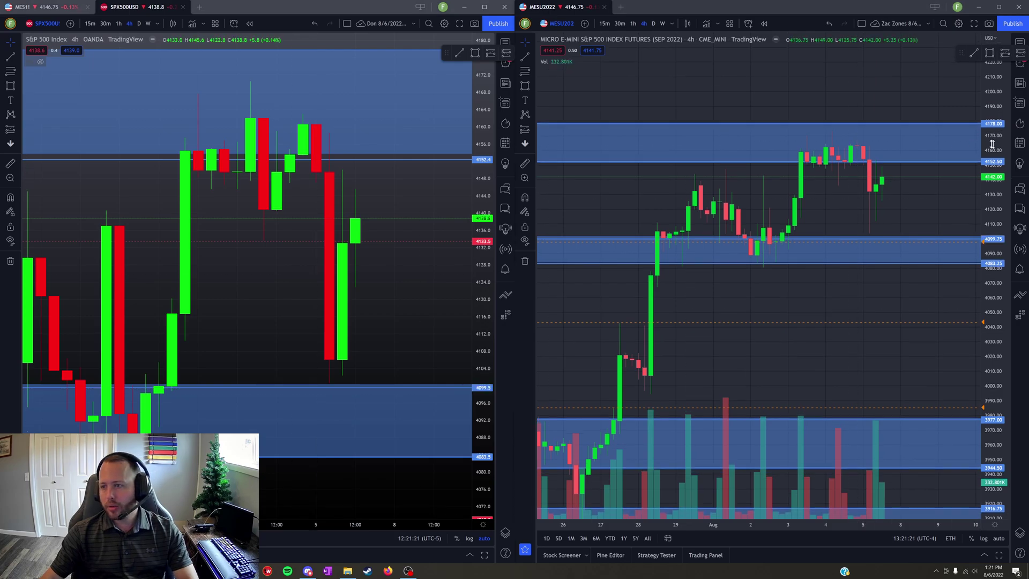
left_click_drag(902, 71, 899, 79)
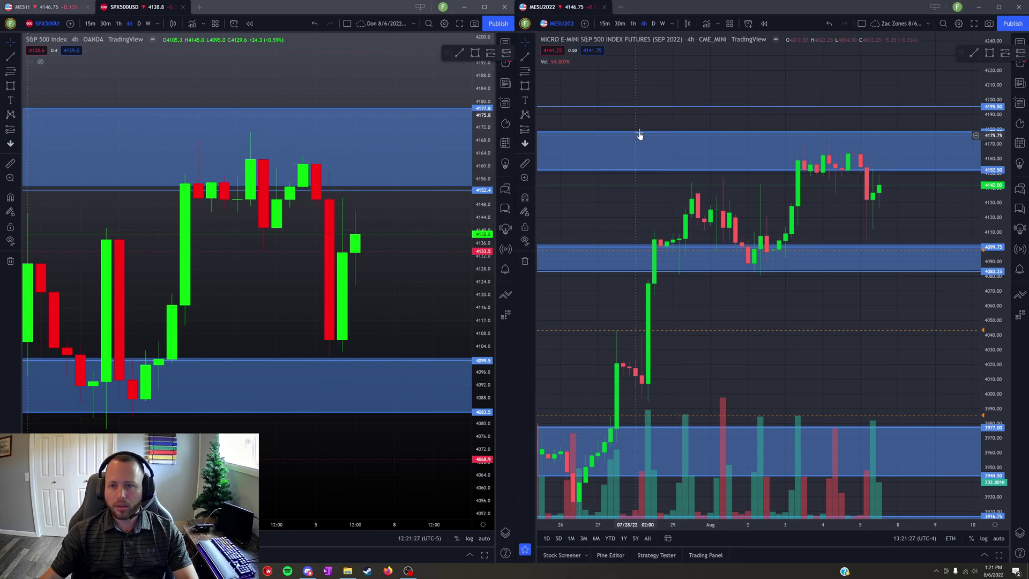
left_click(651, 109)
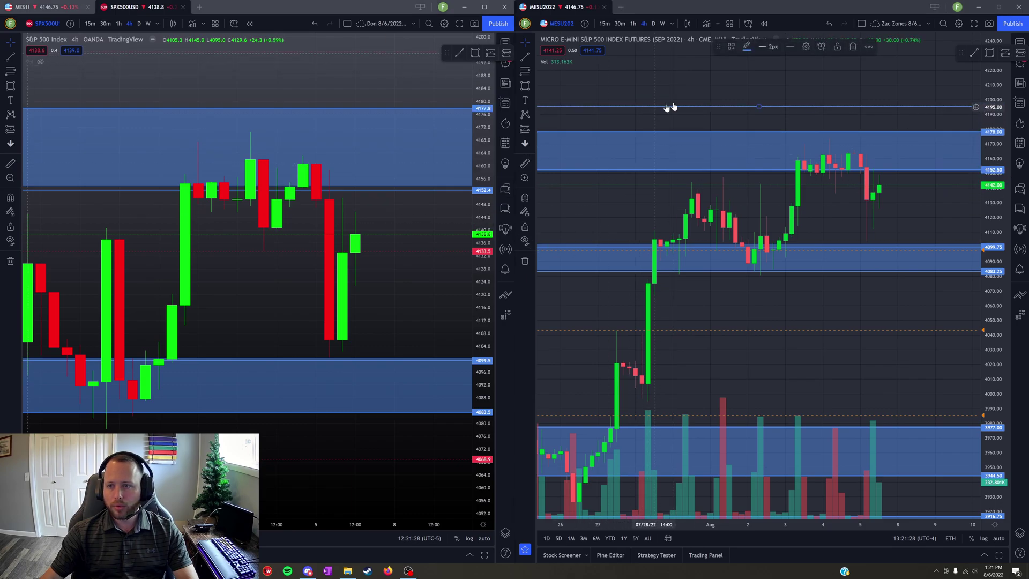
left_click(731, 46)
left_click(750, 109)
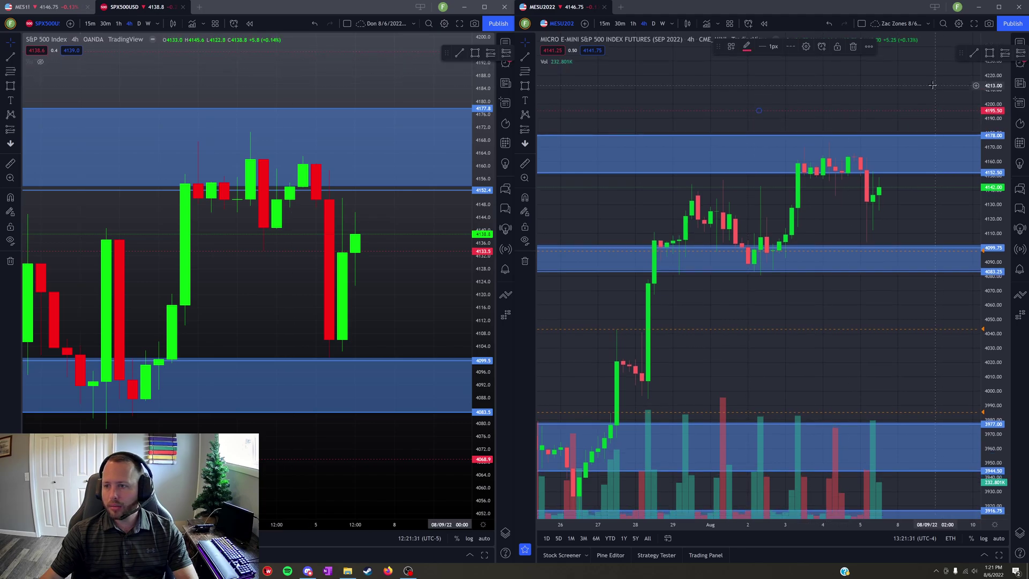
- Place a short position on the MESU2022 chart from the latest candles, with entry at 4152.50, stop at 4195.50 and target at 4101.00
left_click(1016, 54)
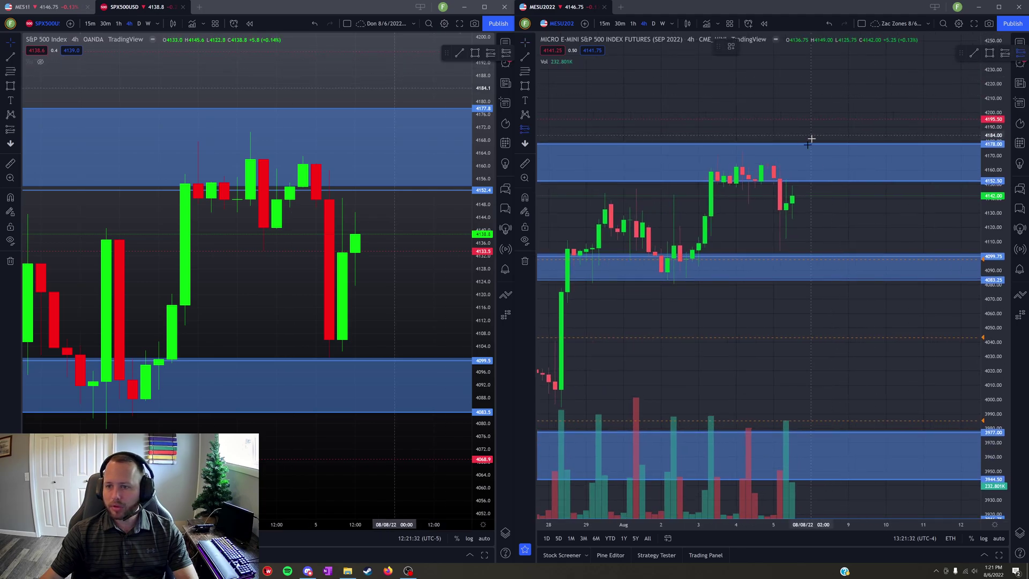
left_click(786, 181)
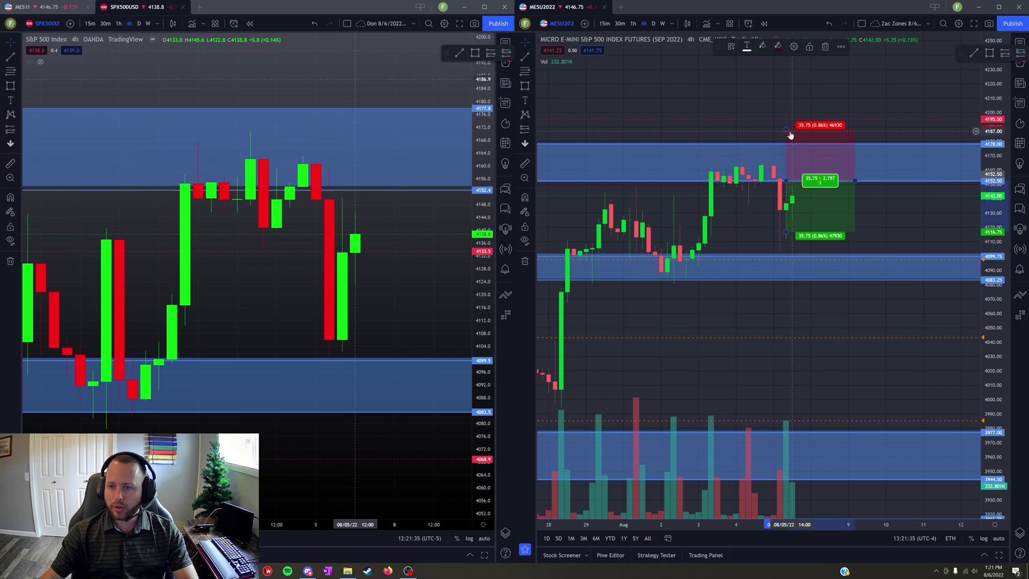
left_click_drag(787, 130, 786, 121)
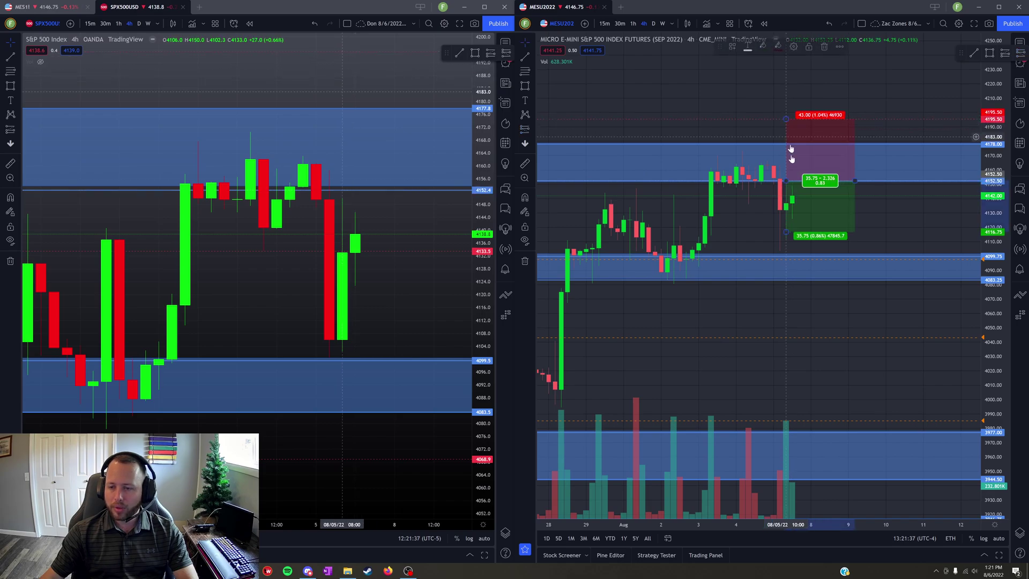
left_click_drag(787, 235, 788, 254)
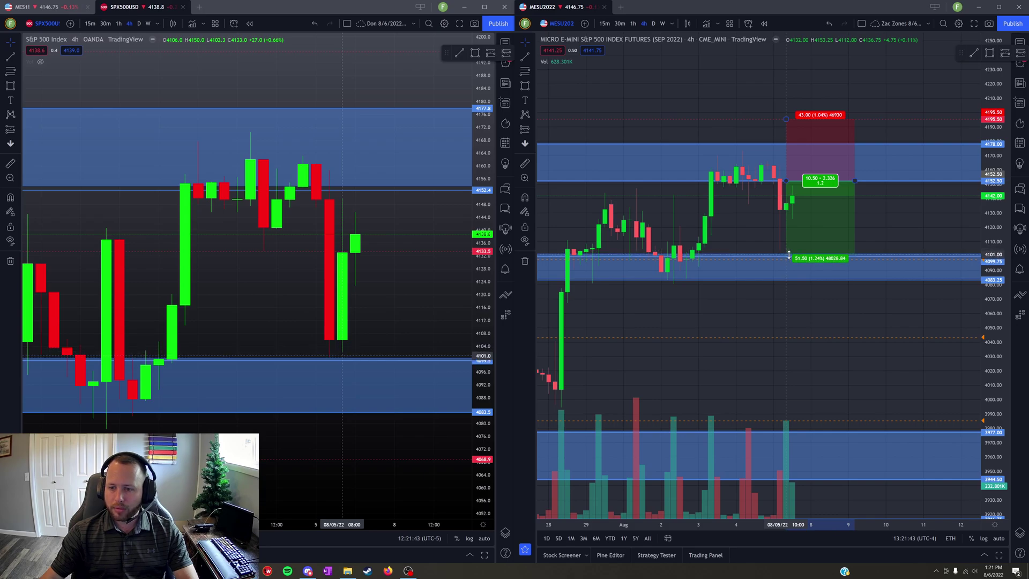
left_click_drag(788, 254, 788, 255)
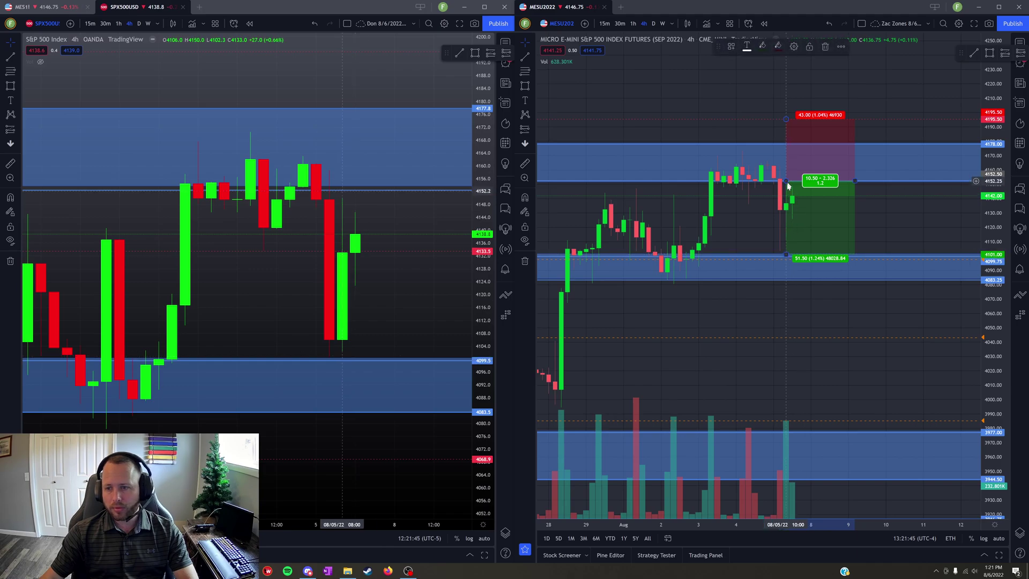
- Add a red dotted horizontal line at 4068.75 on the MESU2022 chart, below the zone bordered by the 4083.25 line
scroll(776, 201, "down", 1)
scroll(771, 187, "down", 4)
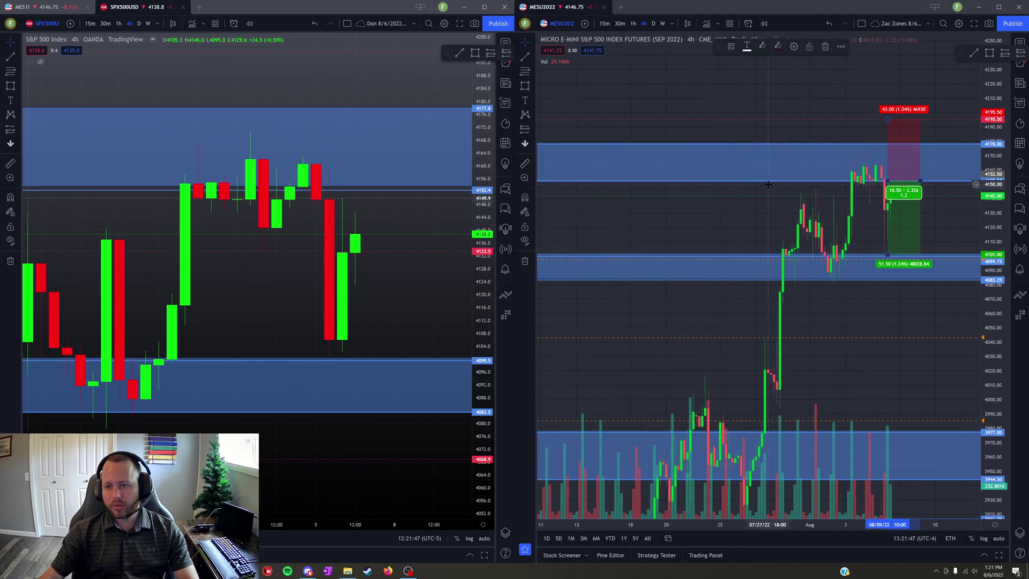
scroll(767, 184, "up", 1)
scroll(225, 209, "down", 6)
scroll(225, 213, "up", 5)
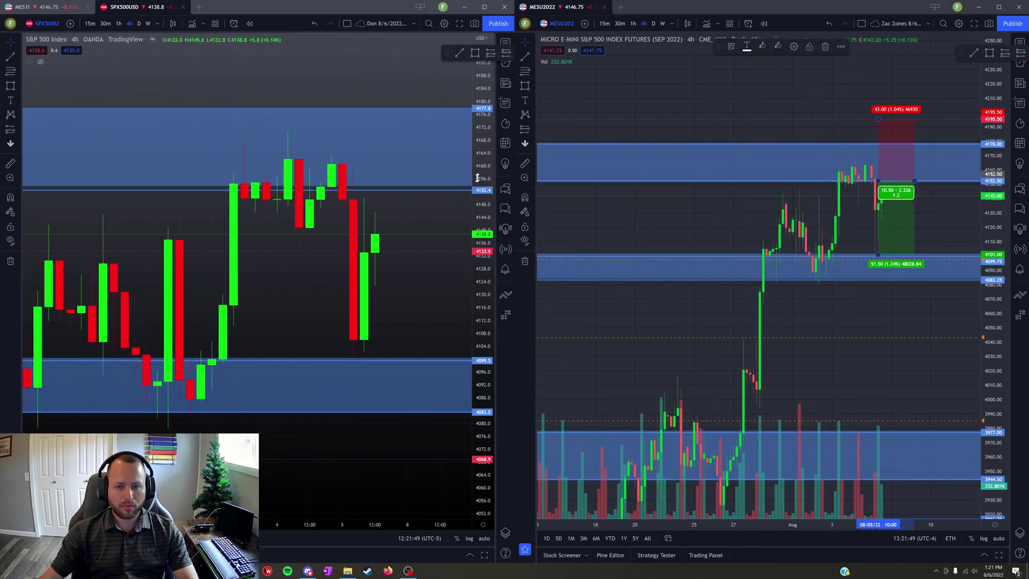
scroll(282, 218, "down", 3)
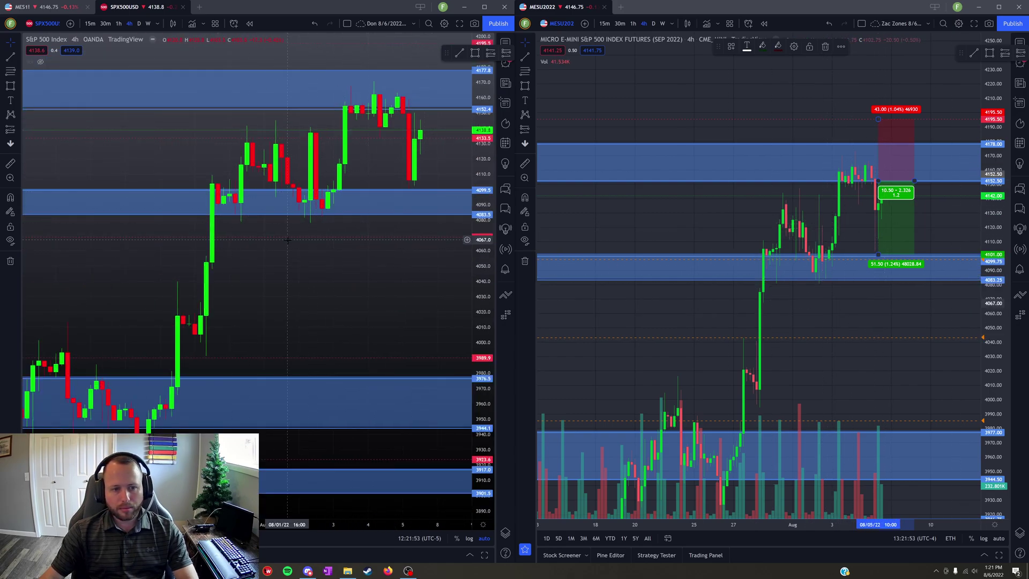
left_click(632, 301)
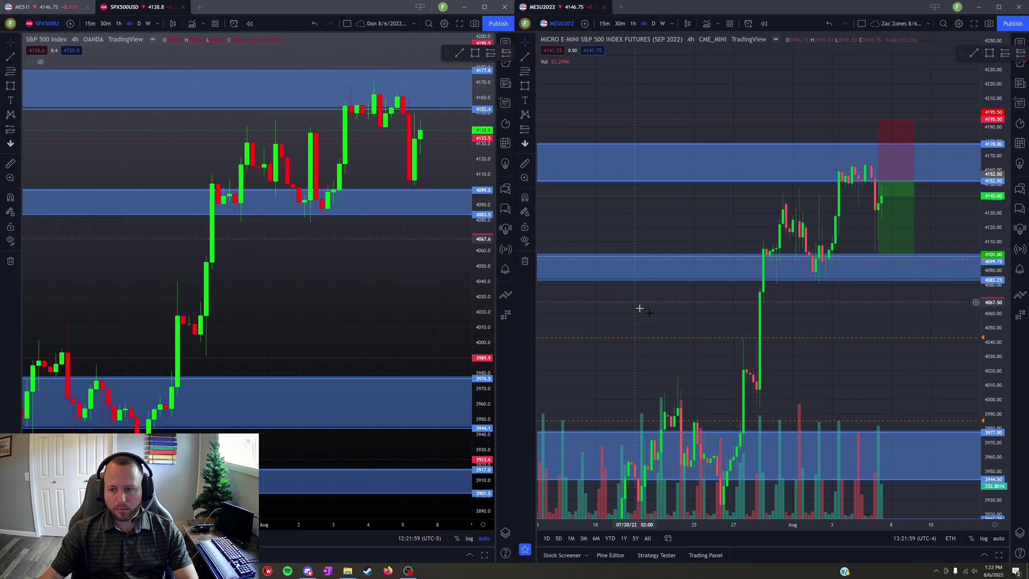
- Compare the MESU2022 price action around the short position and the 4099.75 to 4083.25 zone with the S&P 500 Index zones
scroll(747, 324, "up", 3)
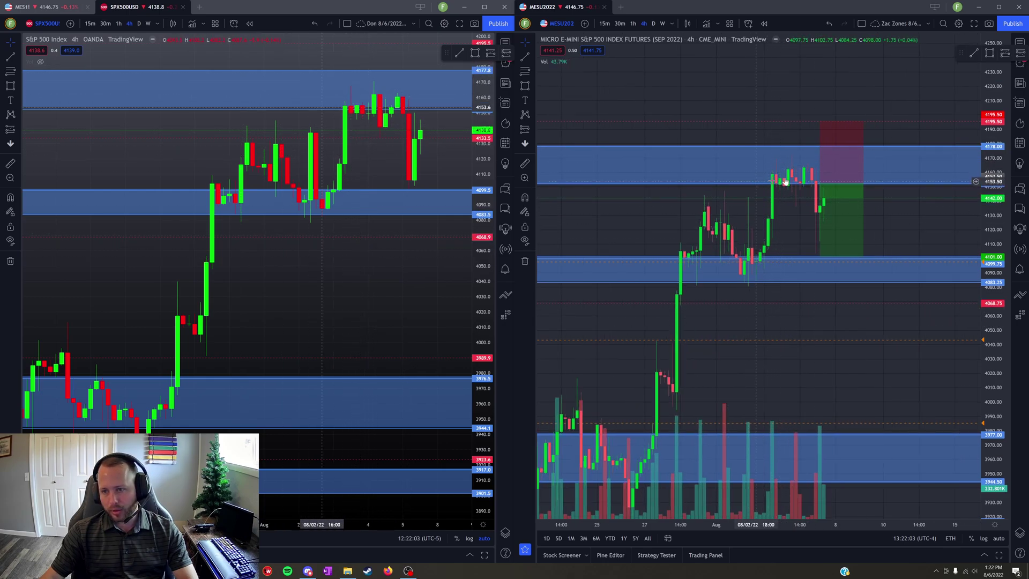
scroll(738, 244, "up", 2)
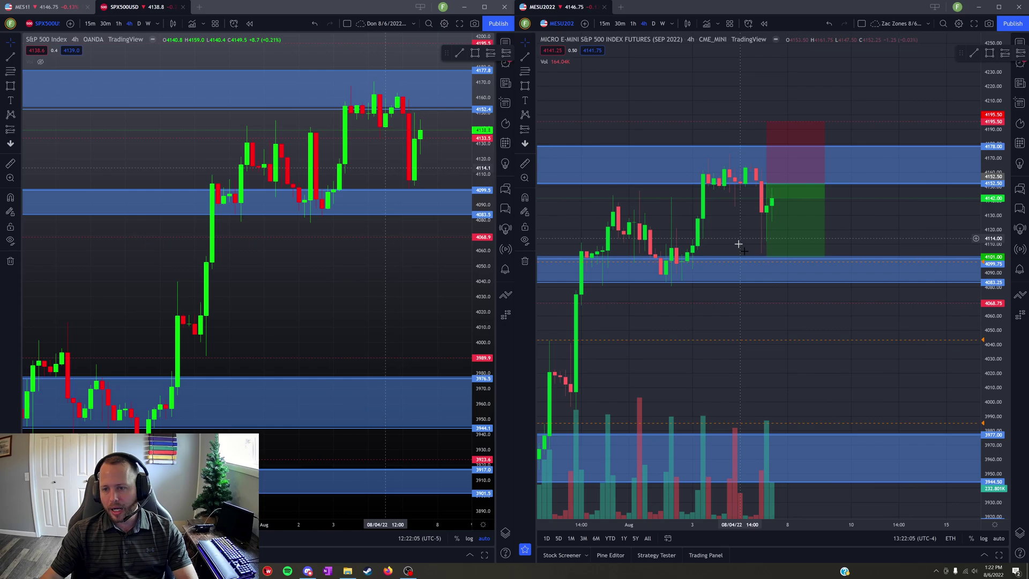
left_click_drag(731, 239, 763, 238)
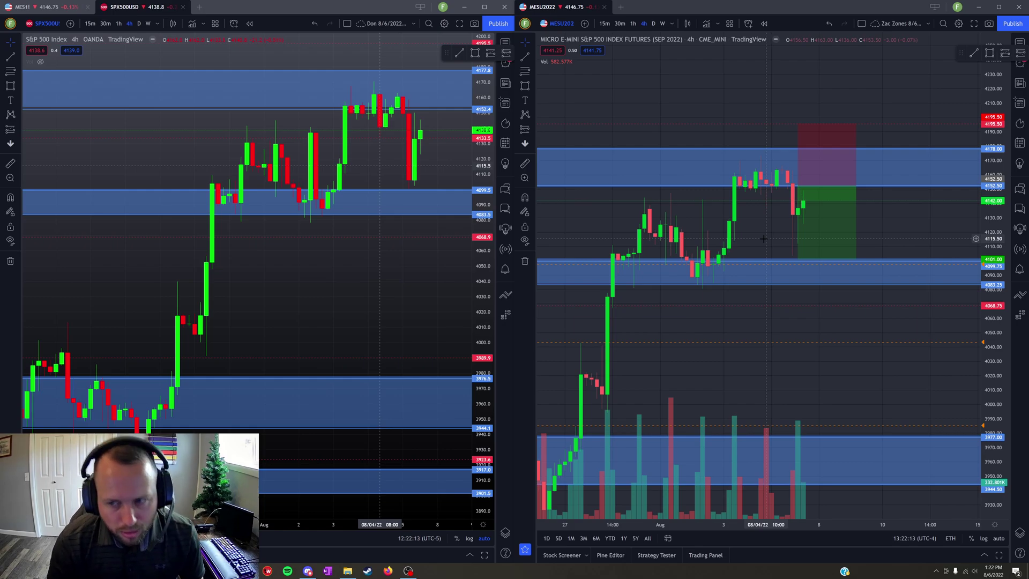
scroll(763, 239, "down", 3)
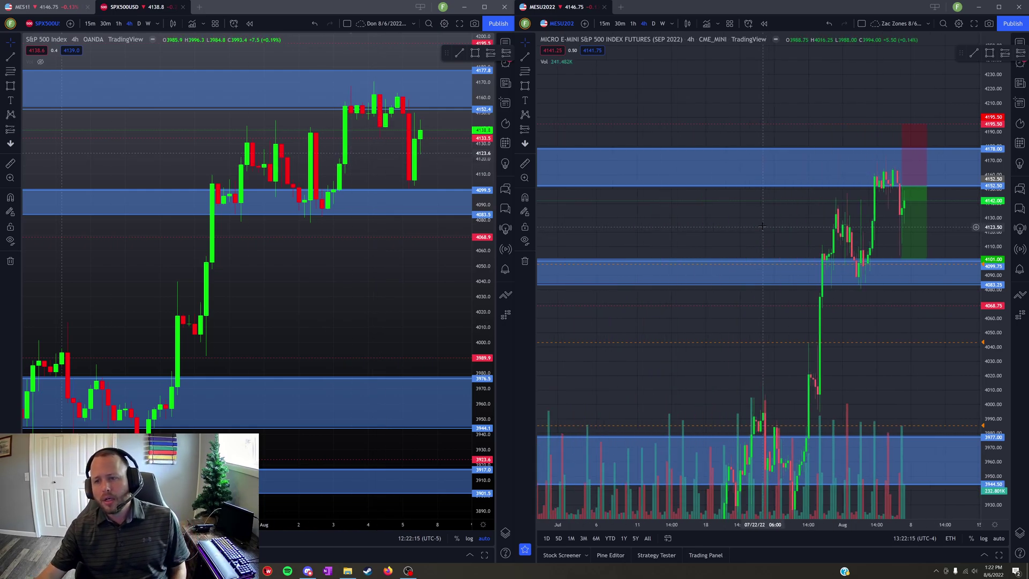
scroll(762, 218, "up", 5)
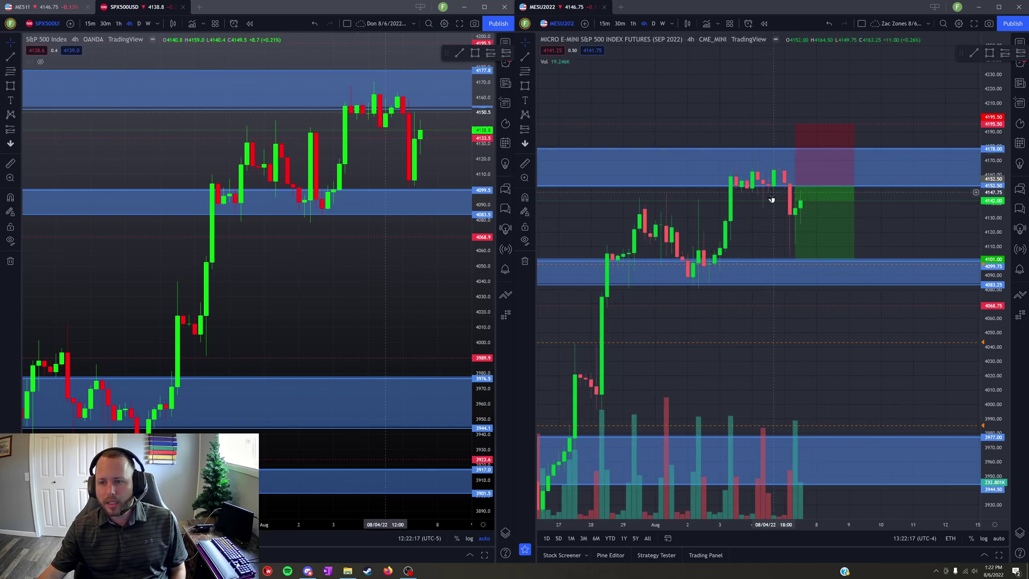
left_click_drag(770, 213, 792, 213)
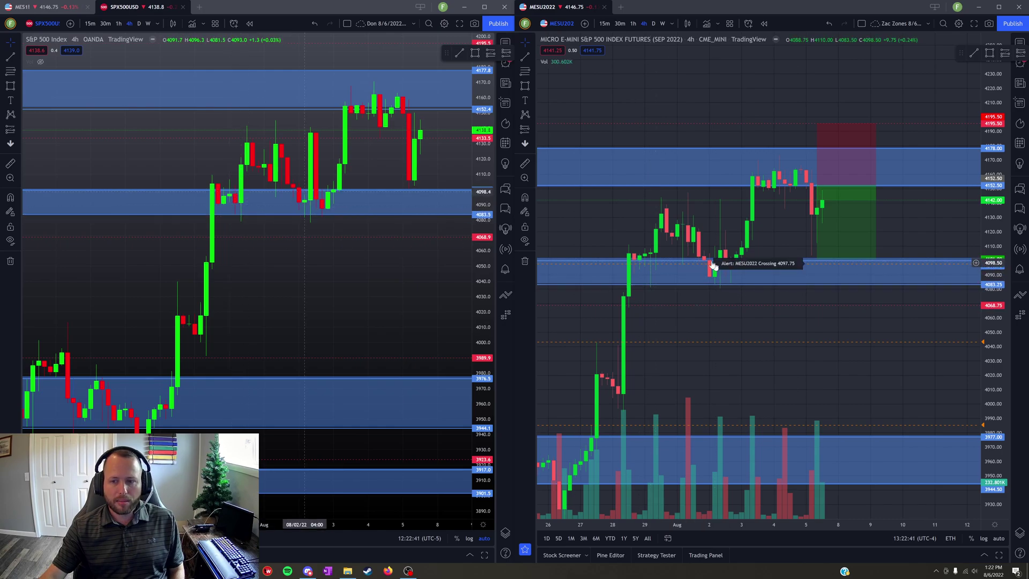
scroll(791, 320, "up", 3)
left_click_drag(718, 329, 875, 272)
left_click_drag(988, 294, 989, 119)
scroll(798, 215, "up", 3)
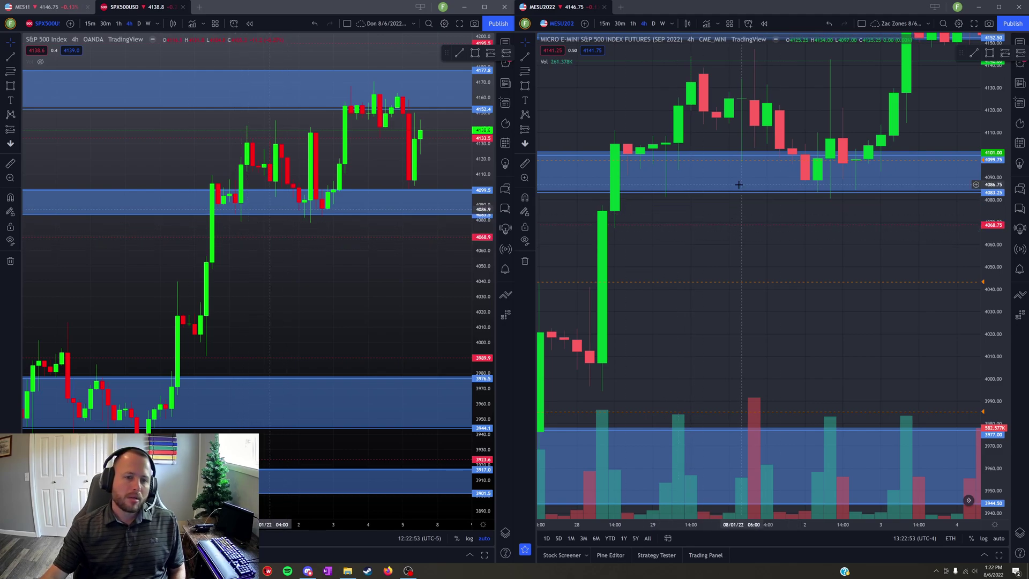
scroll(271, 232, "down", 6)
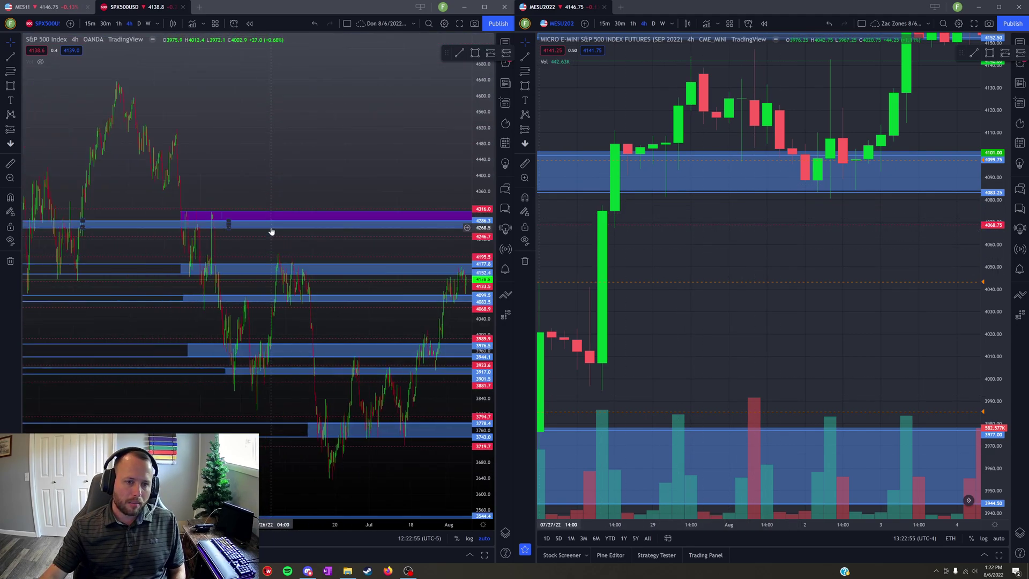
scroll(271, 232, "up", 4)
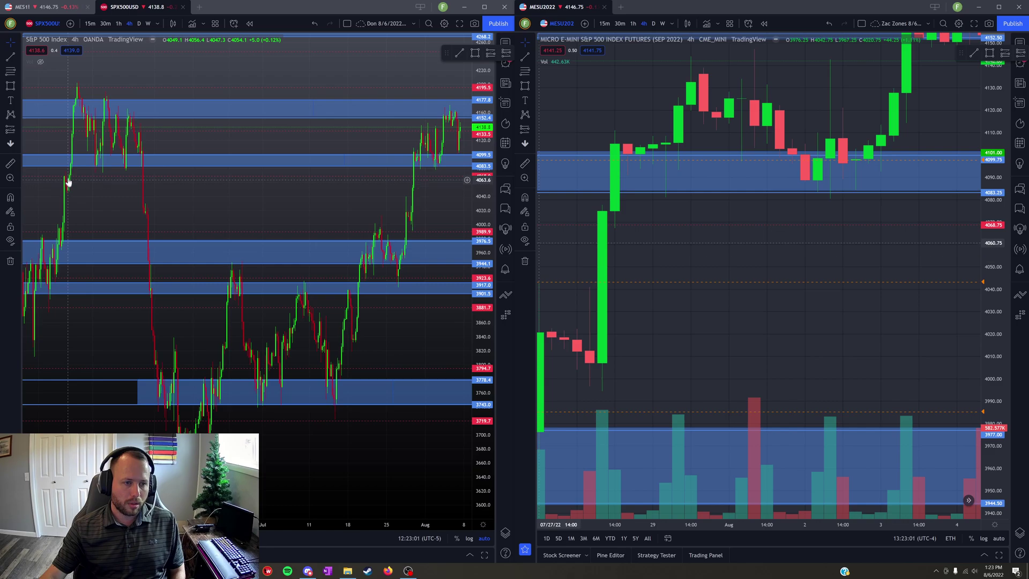
left_click_drag(378, 209, 287, 211)
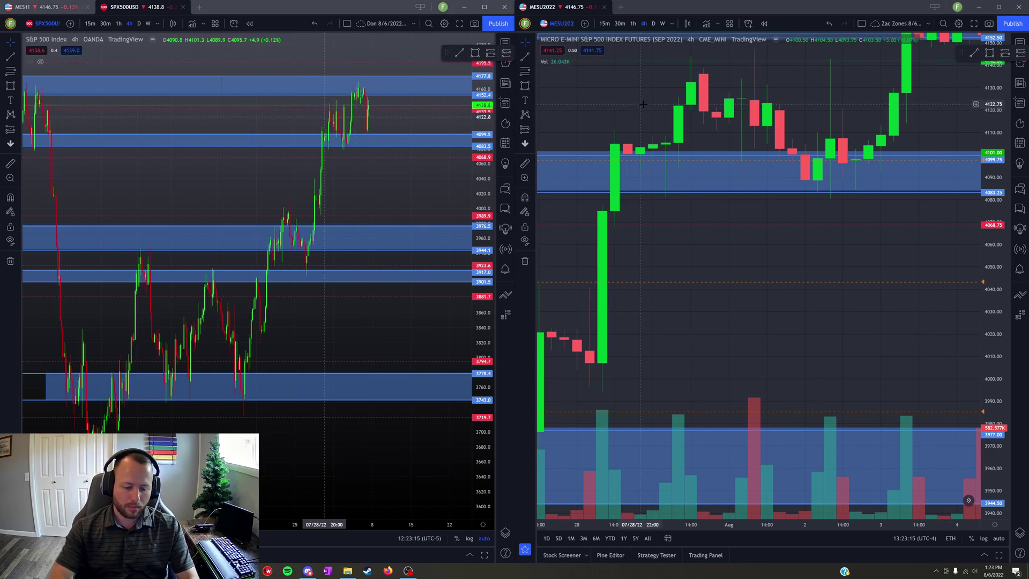
- Switch the MESU2022 chart to the continuous contract MES1! and bring its latest candles into view
type("mes1!")
key("Return")
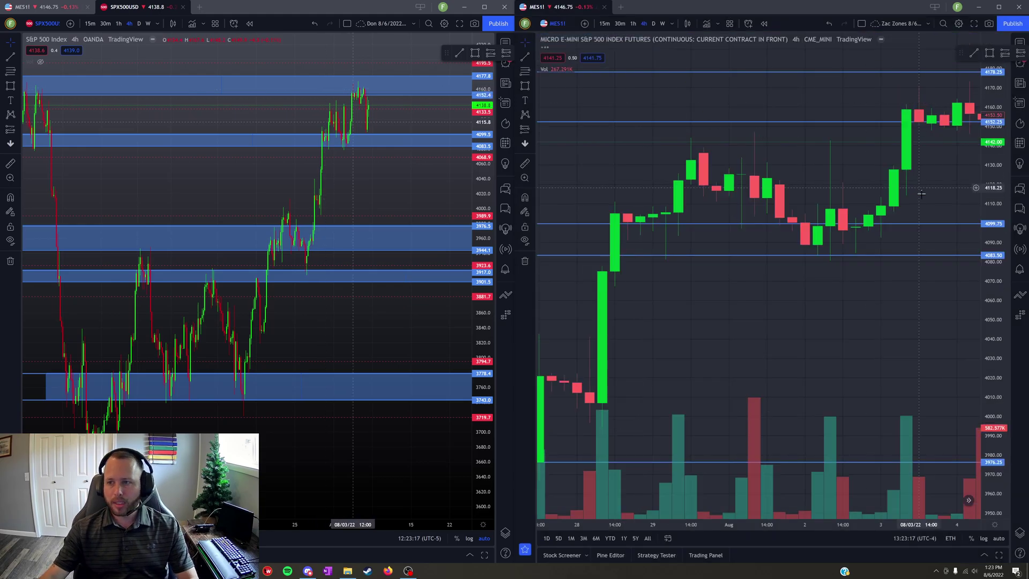
left_click_drag(953, 295, 752, 350)
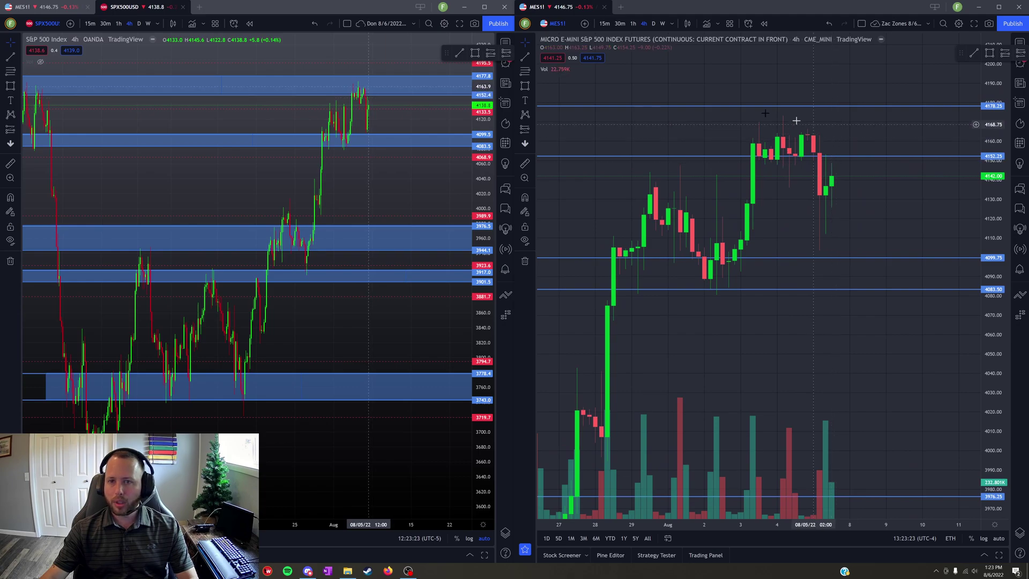
- Draw a vertical line through the latest candle on the MES1! chart, at 08/05/22 14:00
left_click(532, 59)
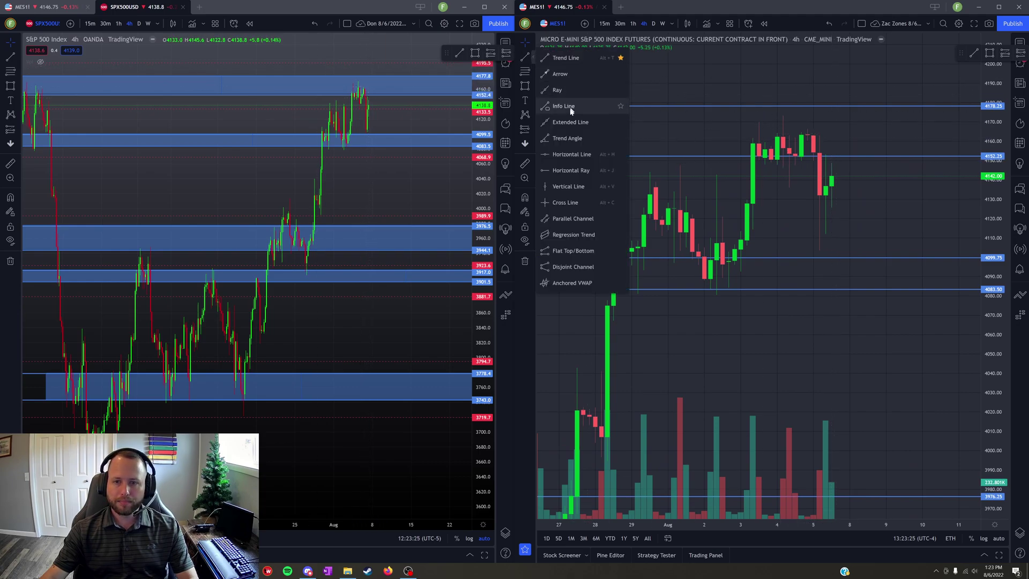
left_click(568, 186)
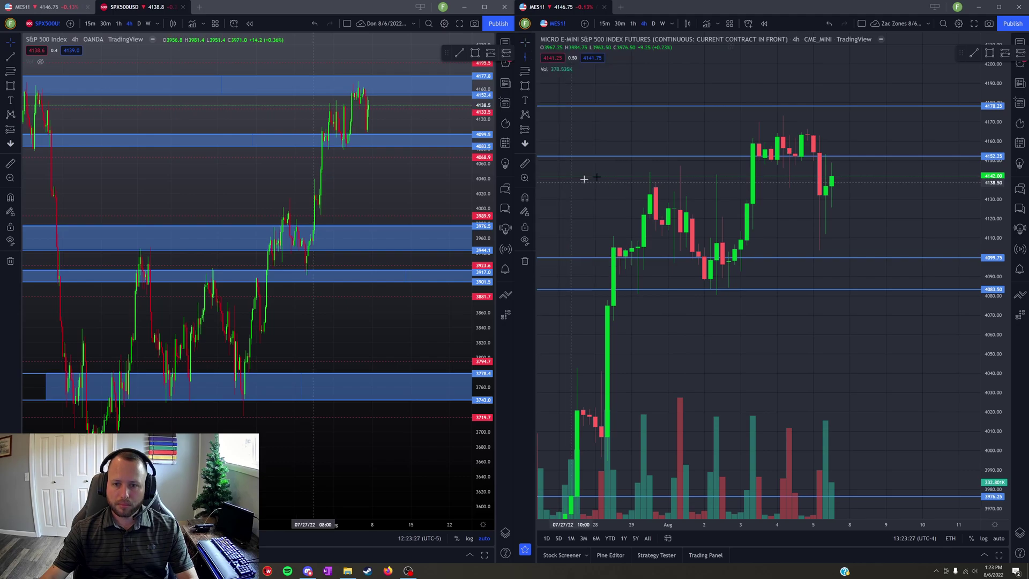
left_click(831, 275)
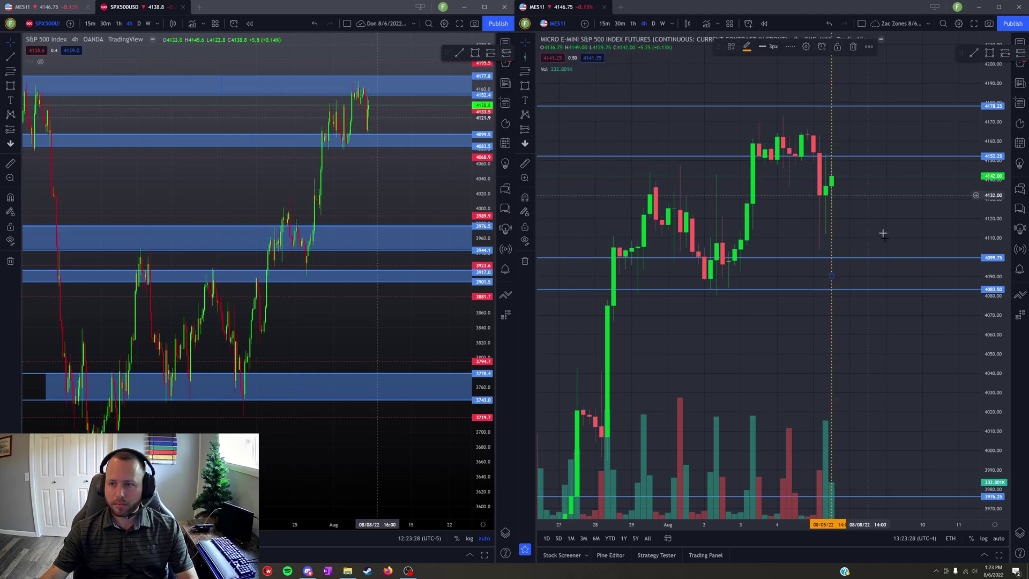
- Label the vertical line with the text "Zones changed on 8/6 for backtesting and live trading purposes"
left_click(808, 47)
left_click(738, 258)
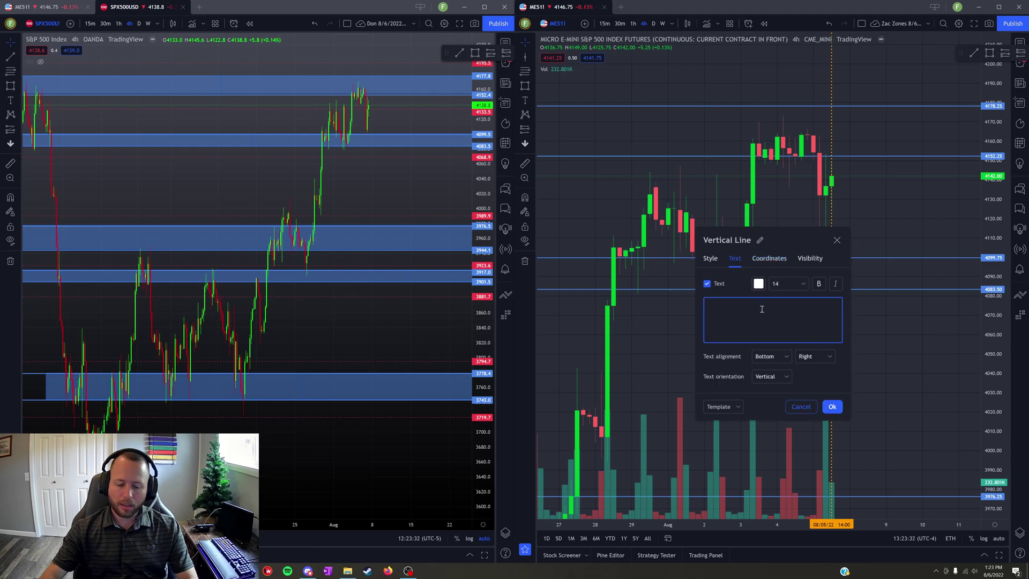
type("8/6")
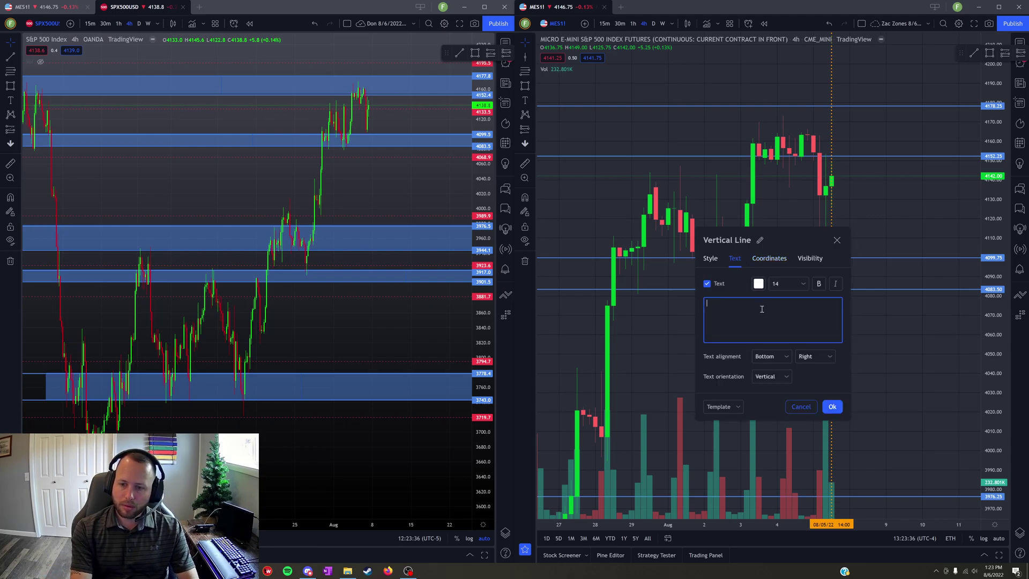
type("Zones changed on 8/6 for backtesting and live trading purposes")
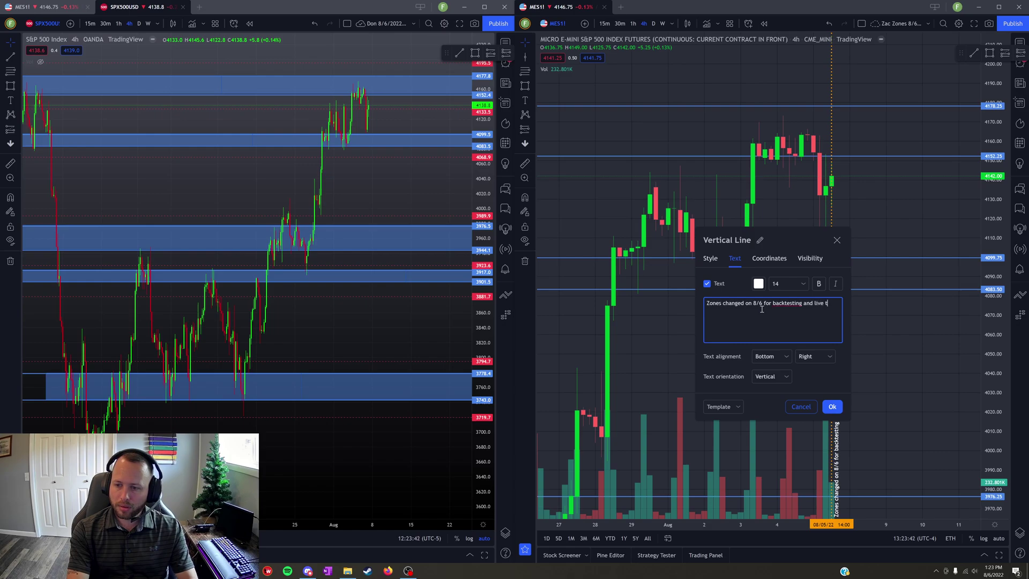
left_click(833, 405)
- Review the MES1! zone lines between 3742.25 and 4303.00 together with the labelled vertical line
scroll(908, 367, "down", 5)
left_click_drag(985, 376, 985, 464)
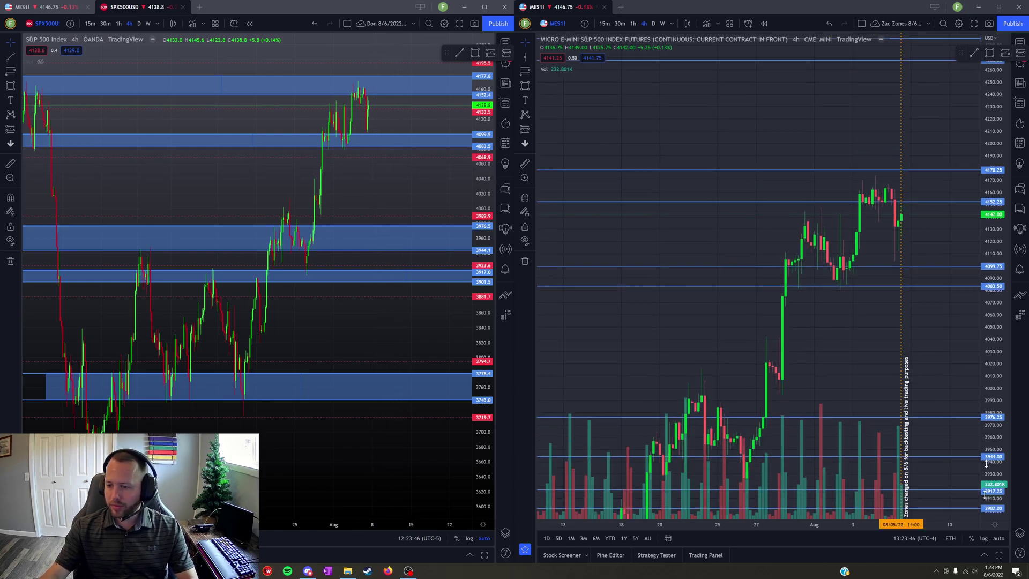
left_click_drag(834, 496, 778, 399)
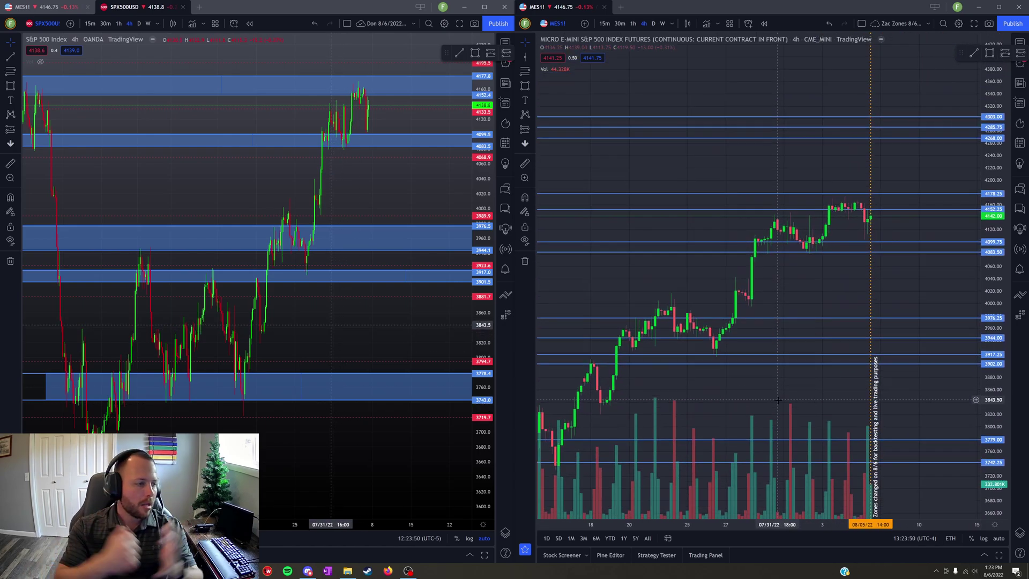